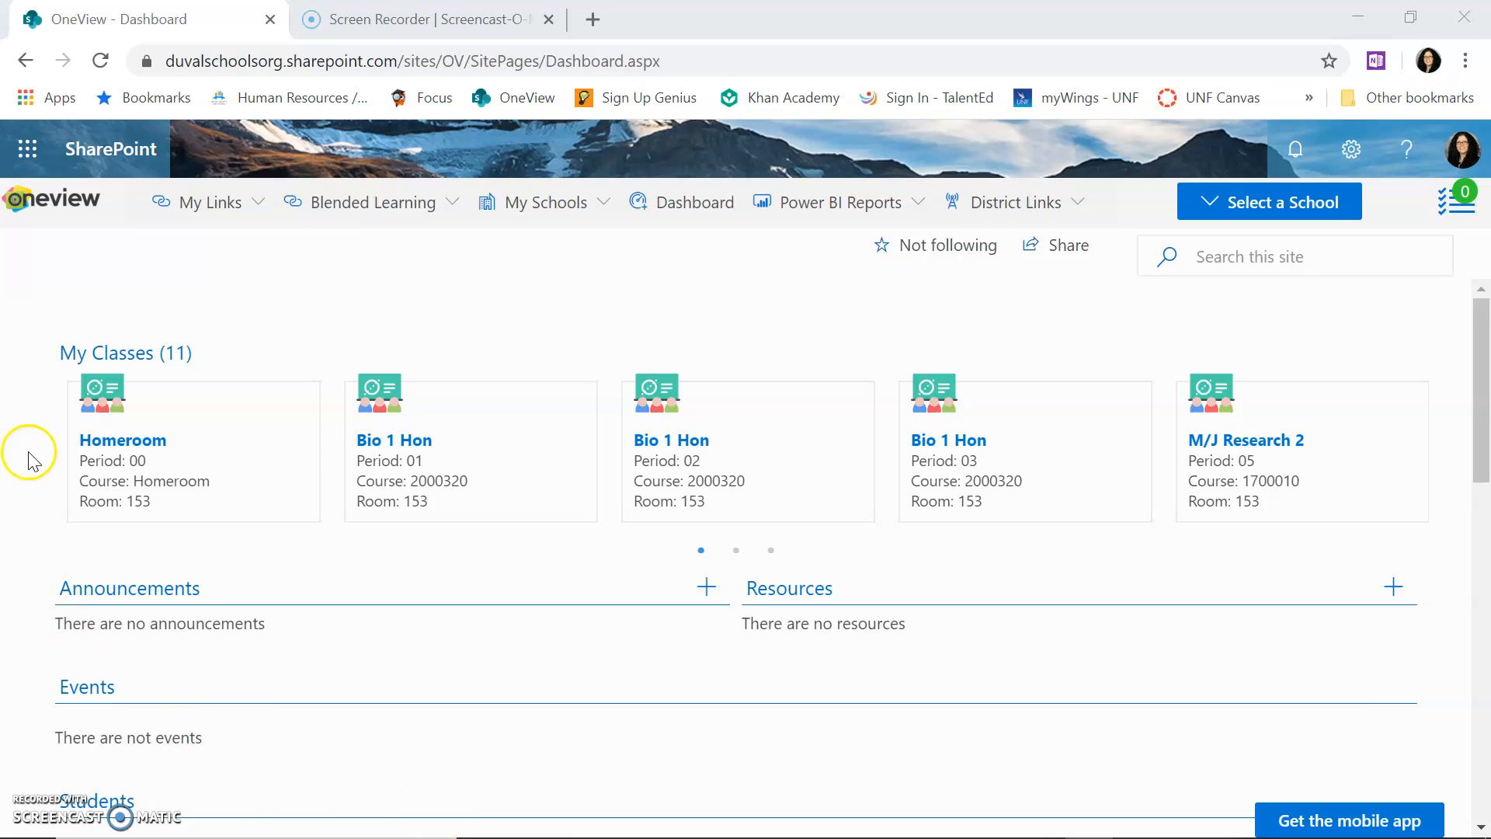
# Step: Switch from the SharePoint dashboard to Outlook mail using the app launcher
pyautogui.click(27, 156)
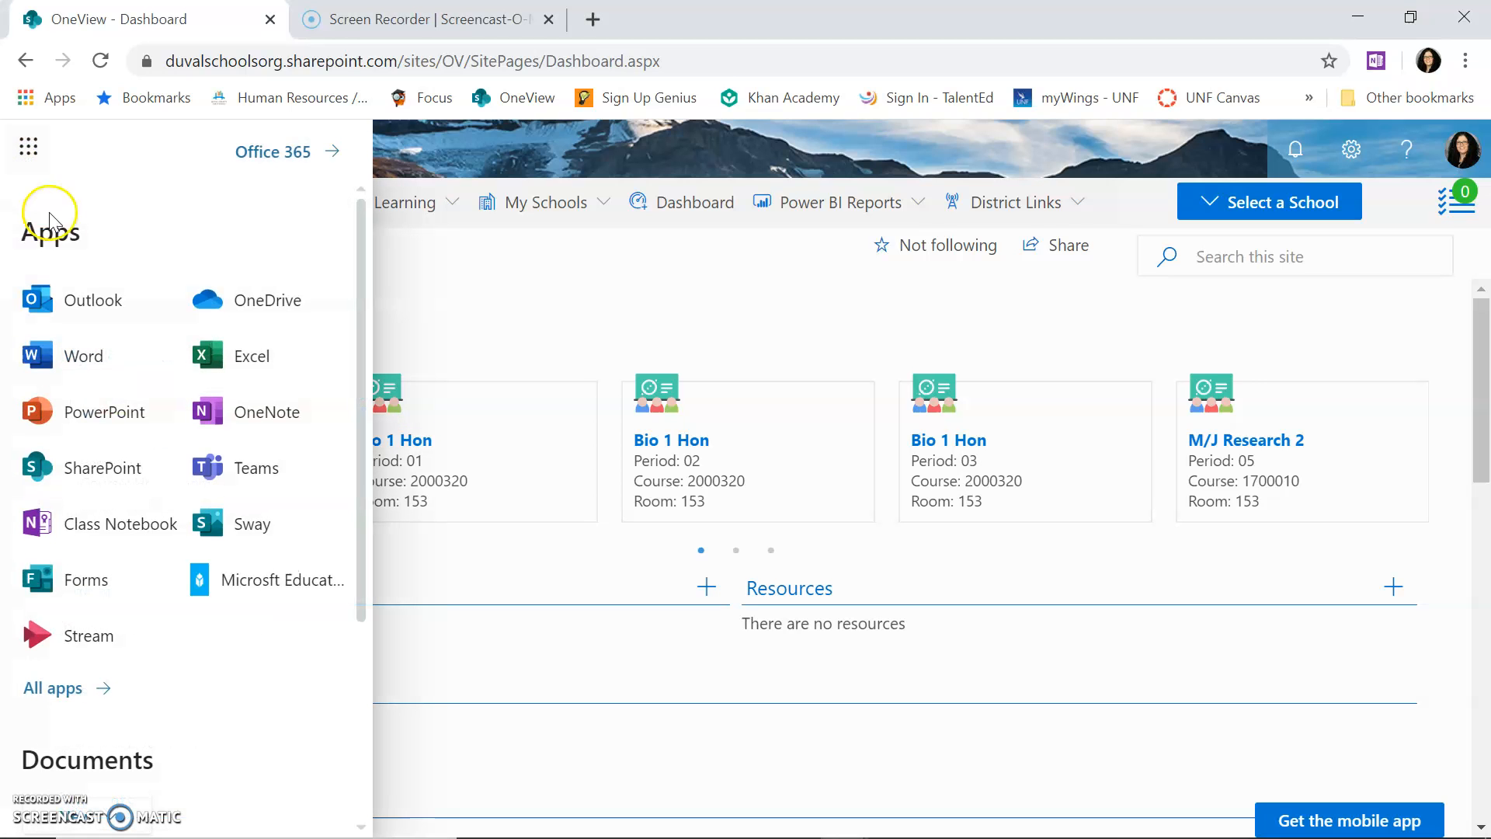
pyautogui.click(93, 310)
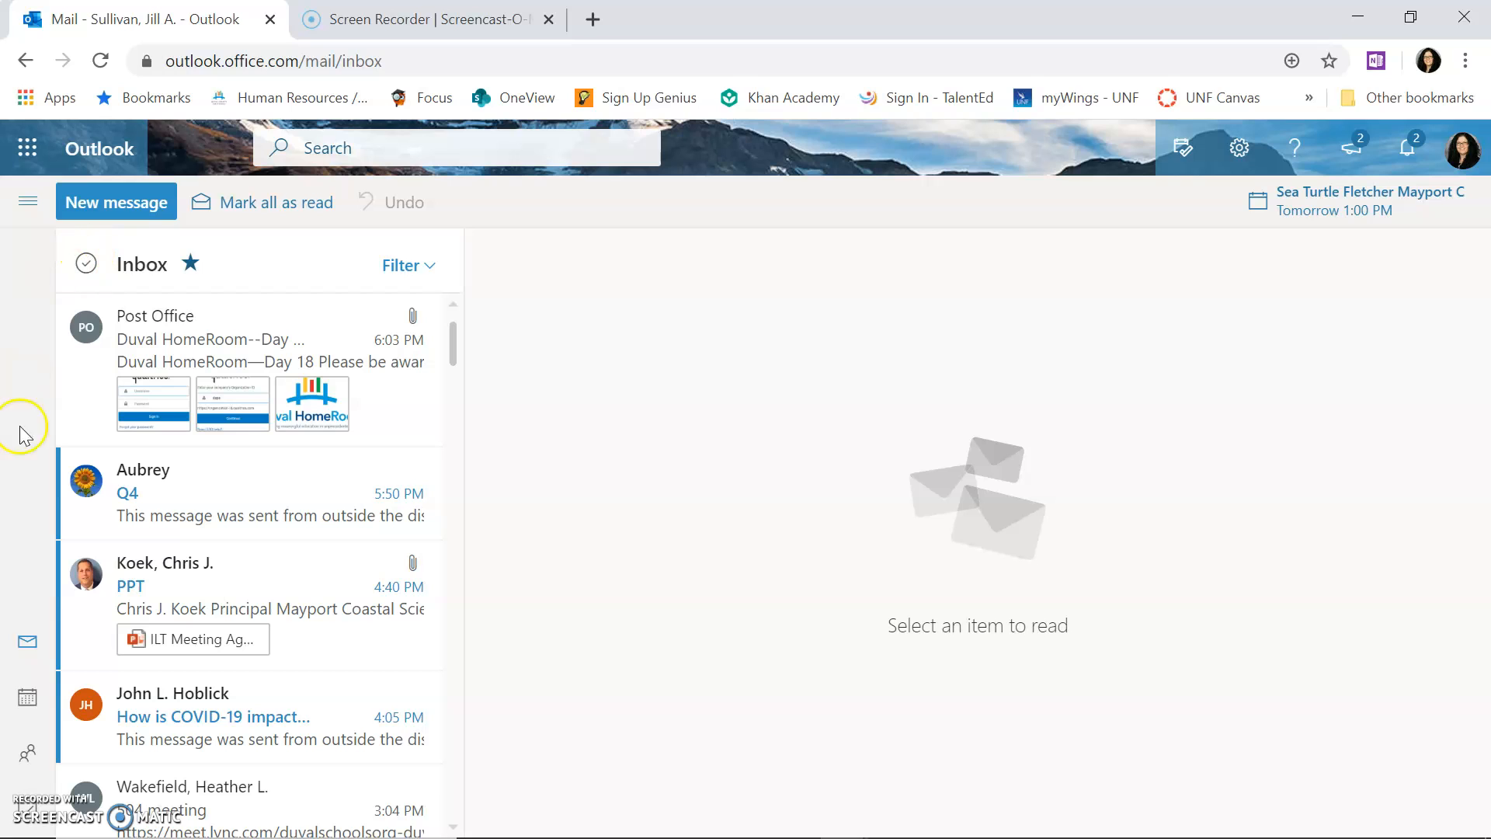
# Step: Show the April 2020 calendar and select Saturday, April 18
pyautogui.click(27, 697)
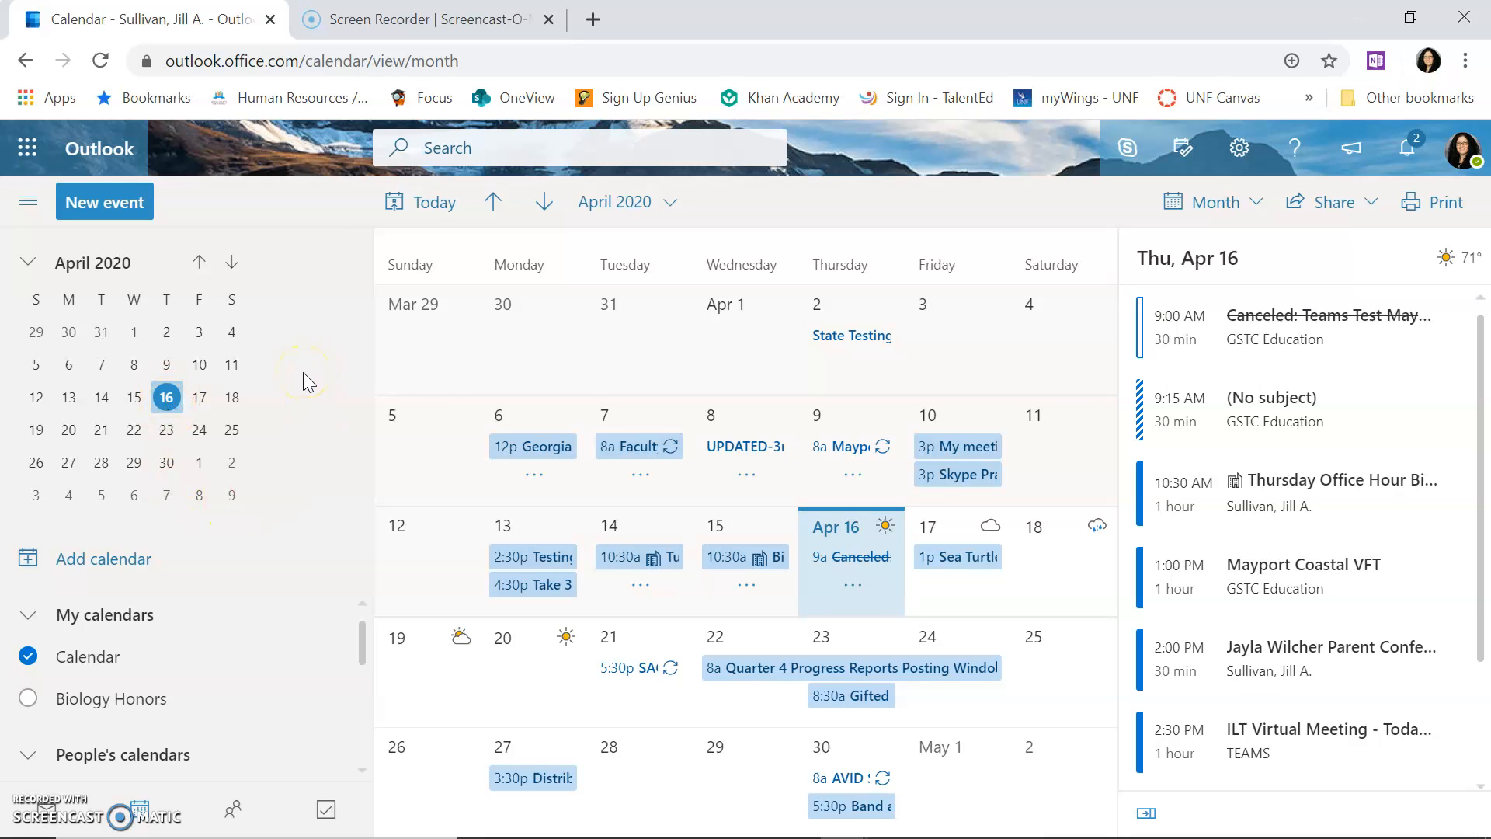
pyautogui.click(230, 402)
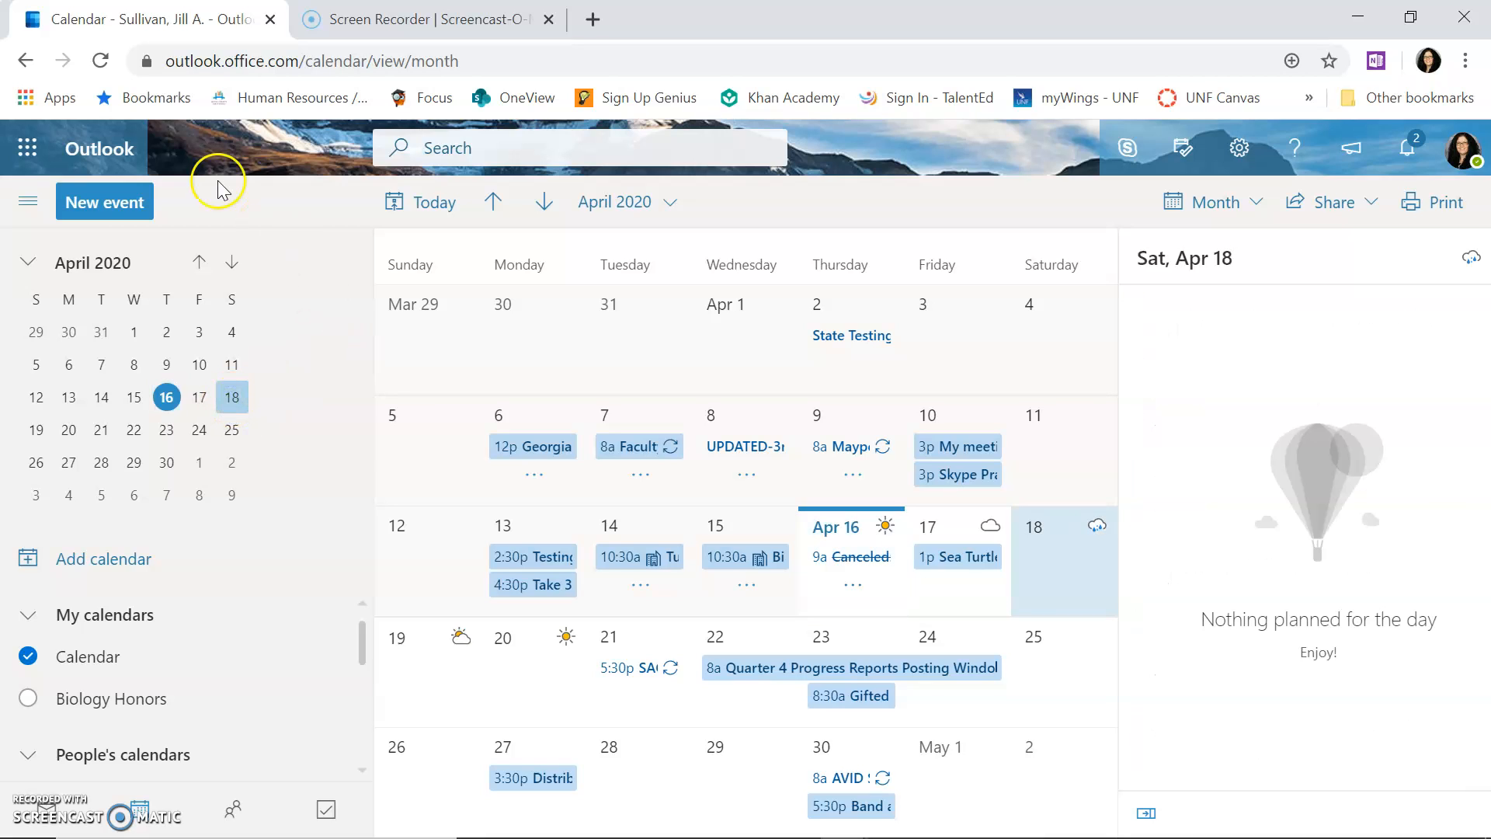
pyautogui.click(100, 210)
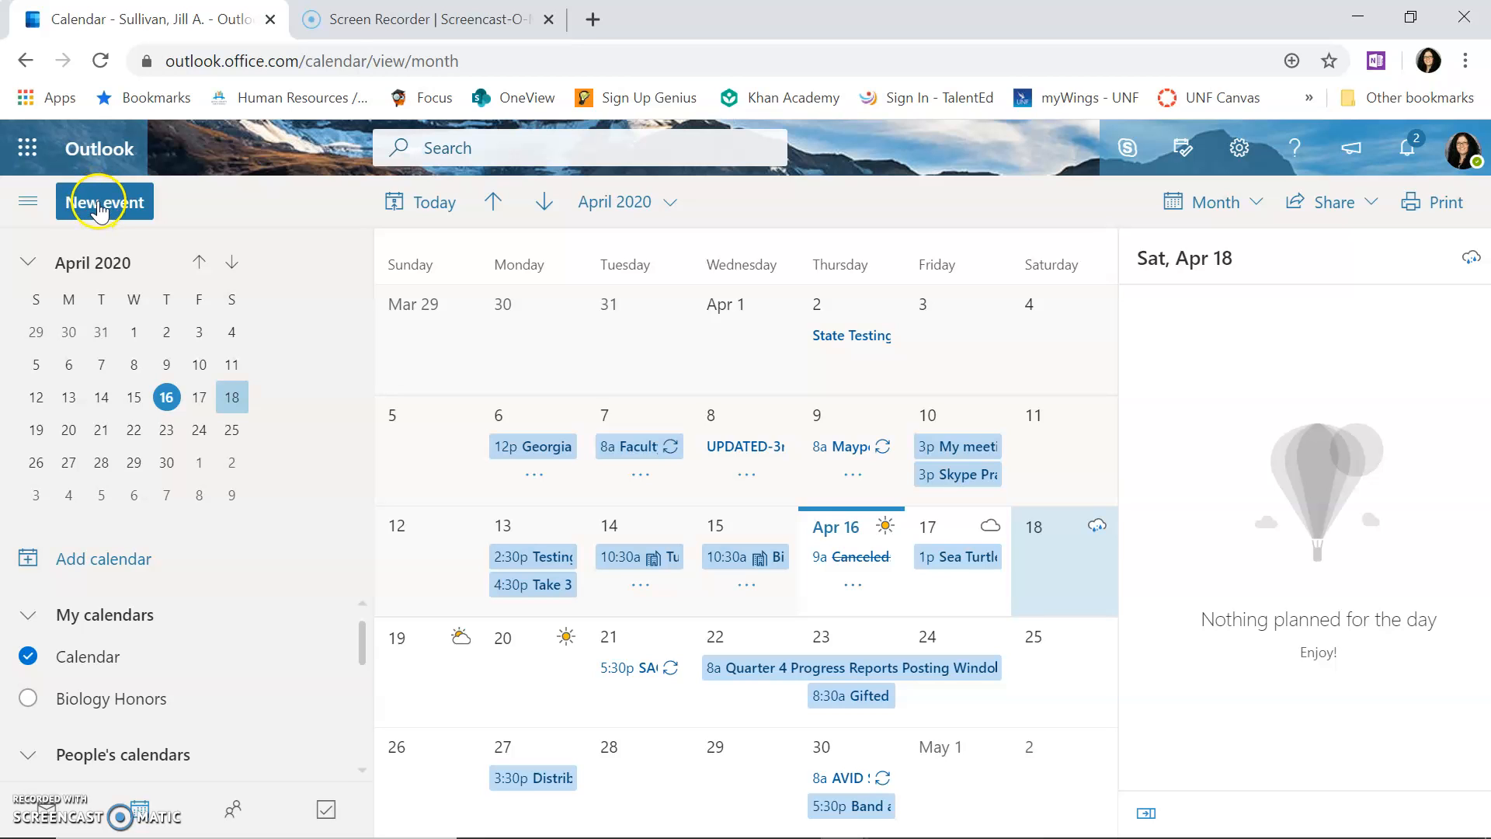
# Step: Create a new 4/18/2020 event titled 'Parent Conference' plus the student's name
pyautogui.click(99, 209)
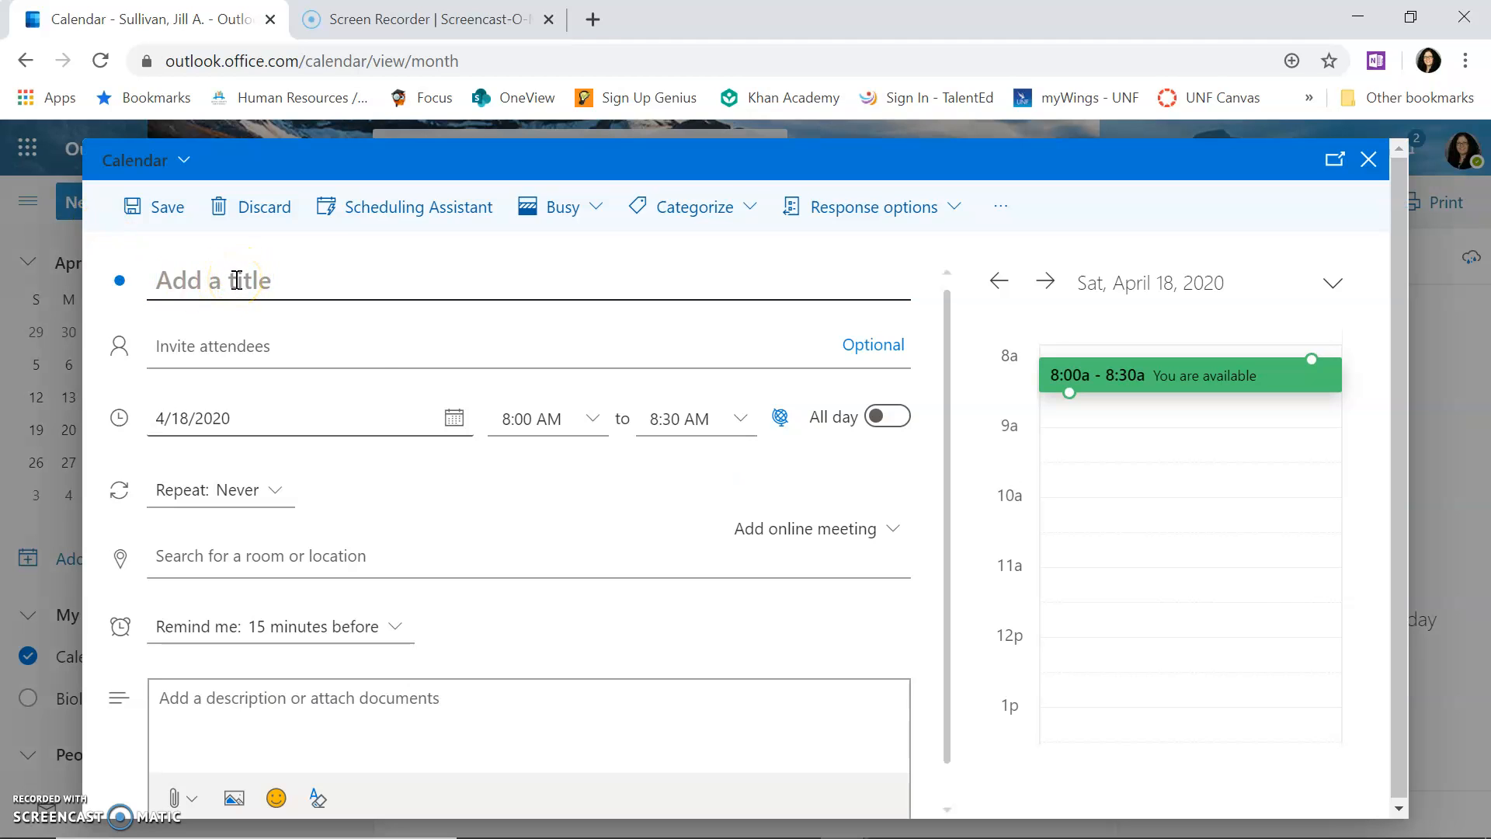
pyautogui.write('Parent Conference')
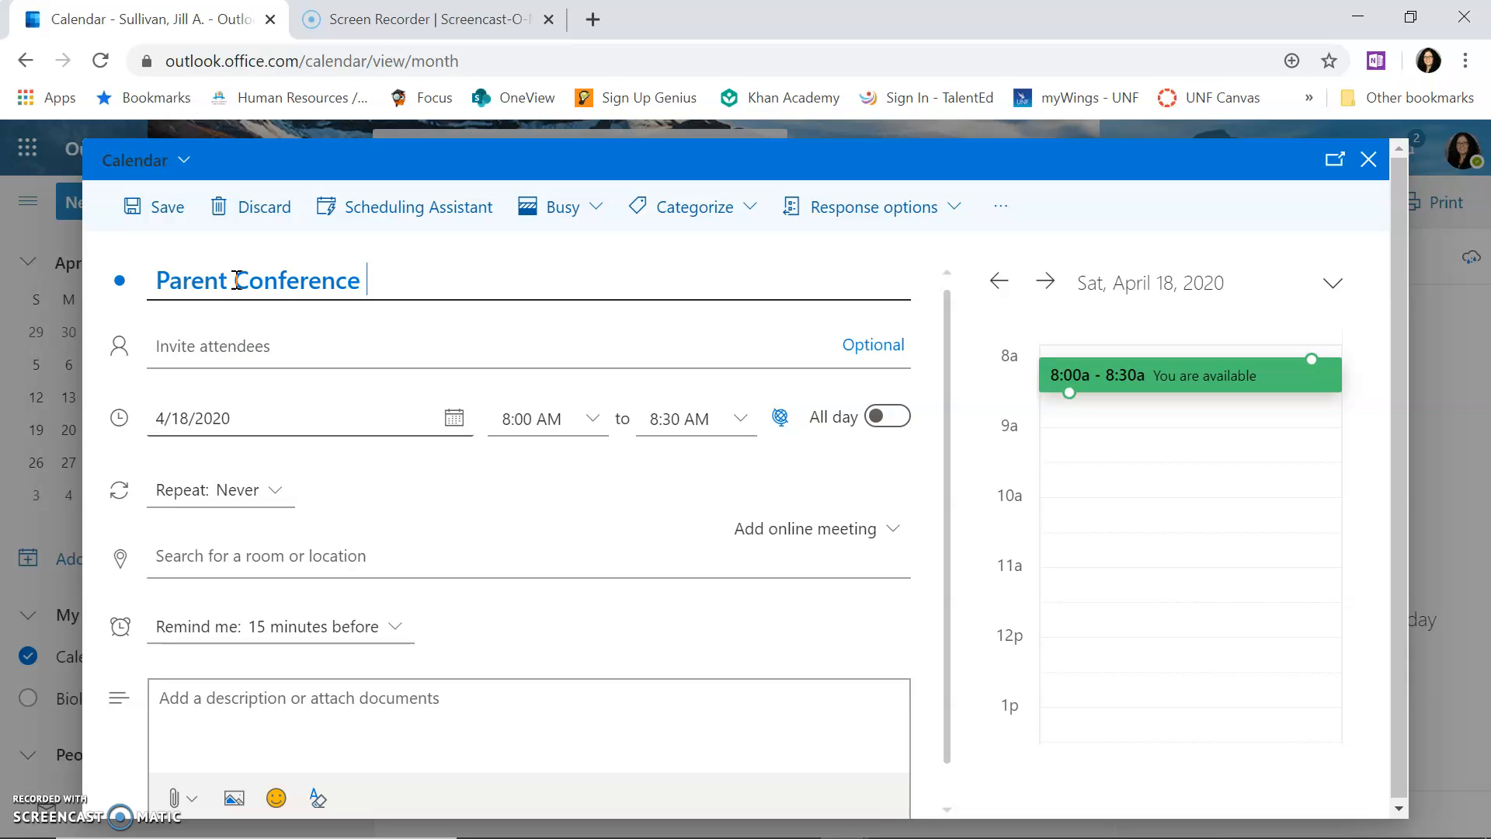
pyautogui.write(' Mason F.')
pyautogui.click(355, 359)
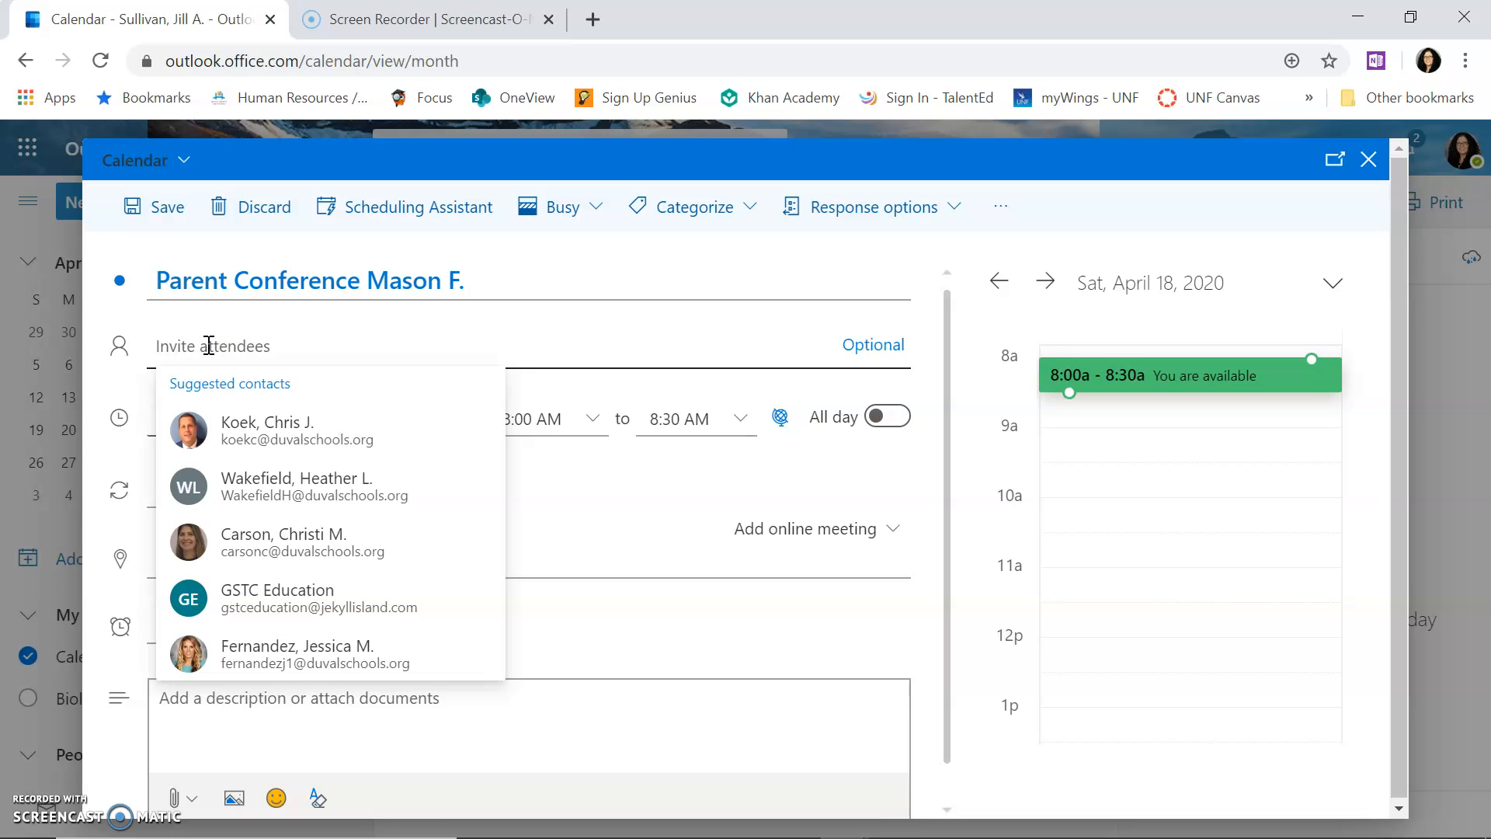
# Step: Invite the suggested contact and the student as attendees
pyautogui.click(264, 657)
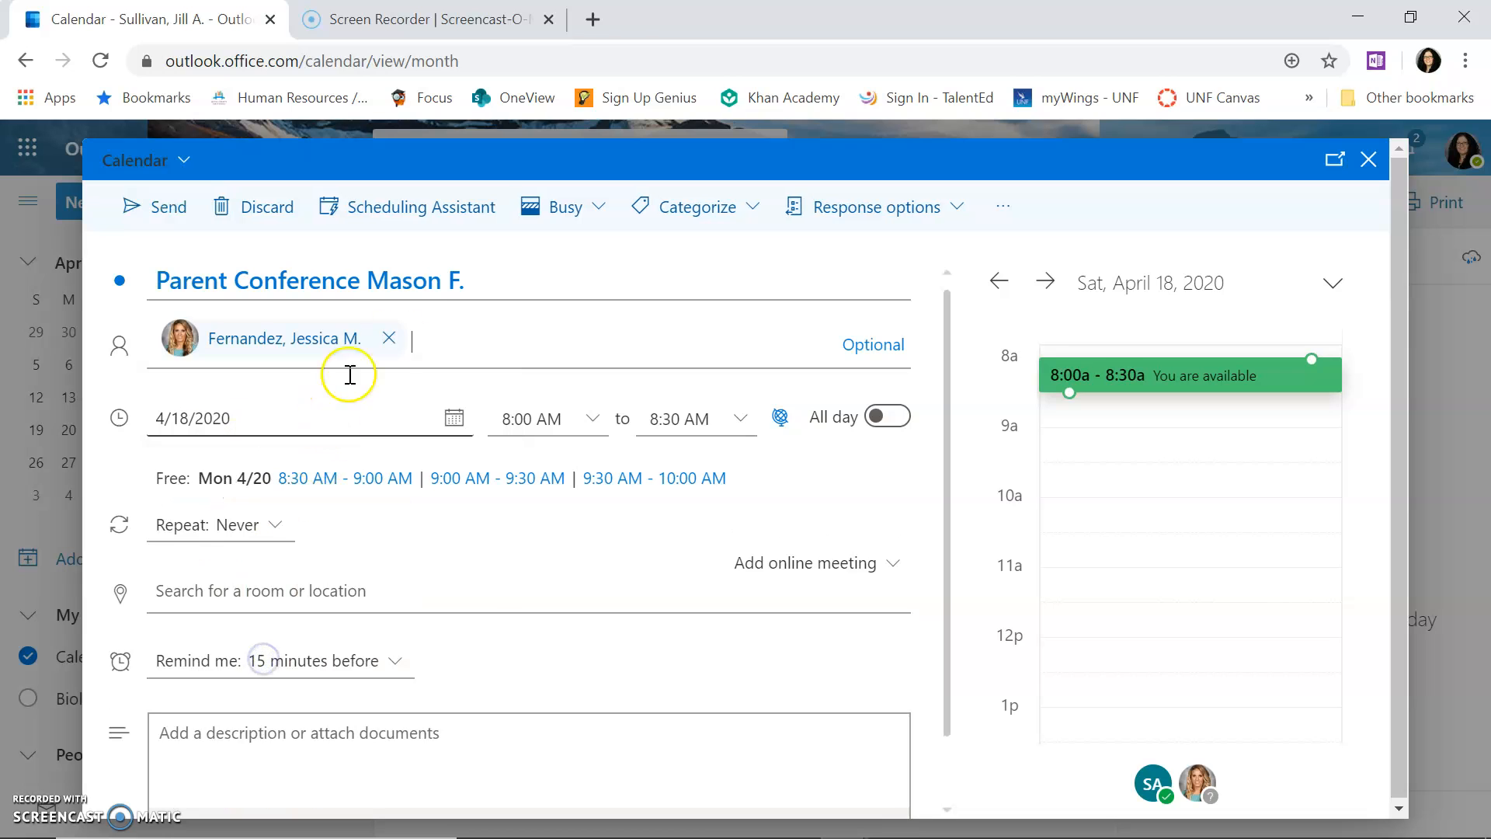
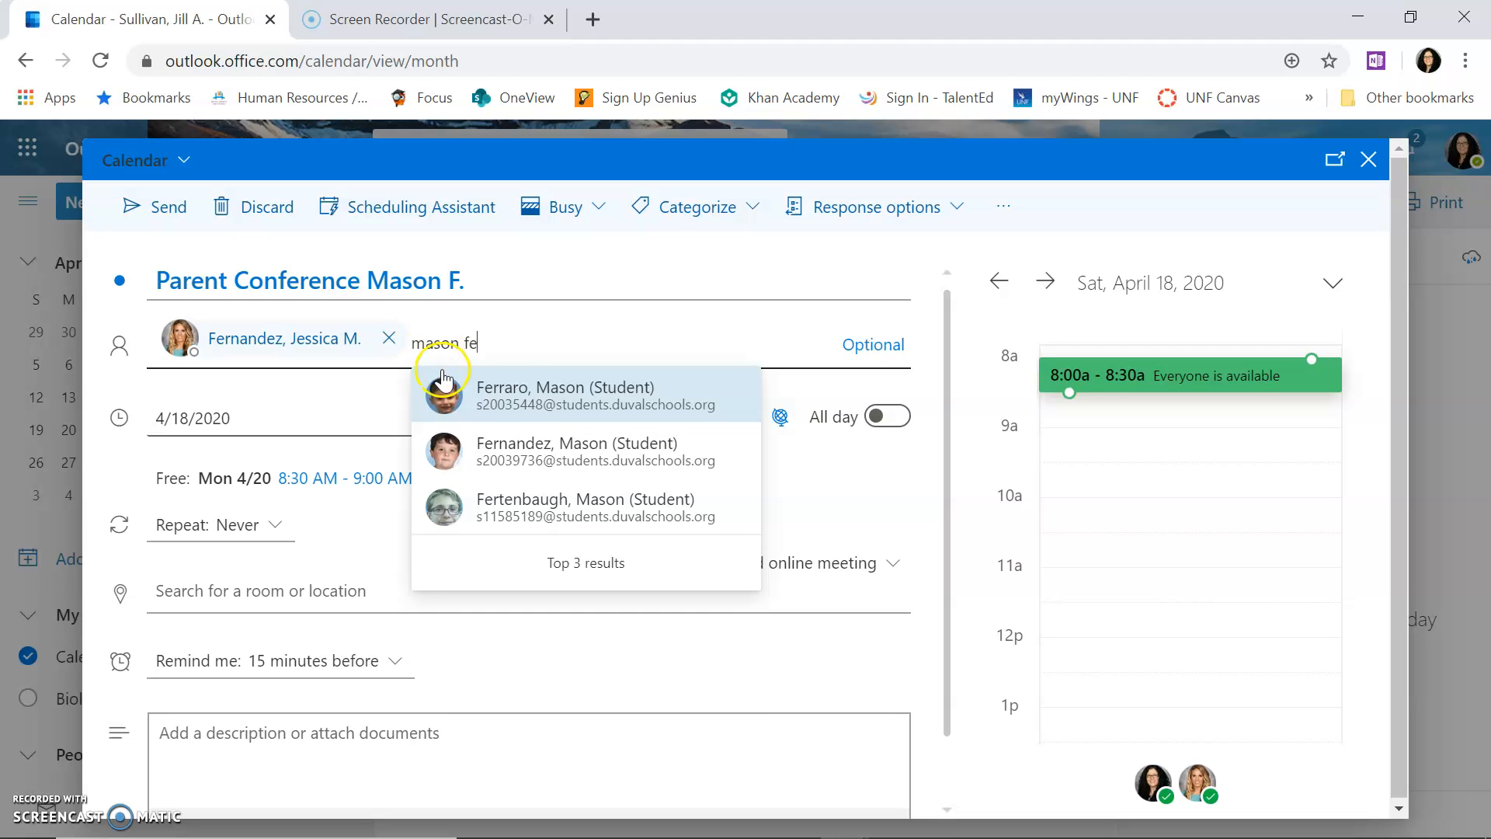
pyautogui.click(501, 443)
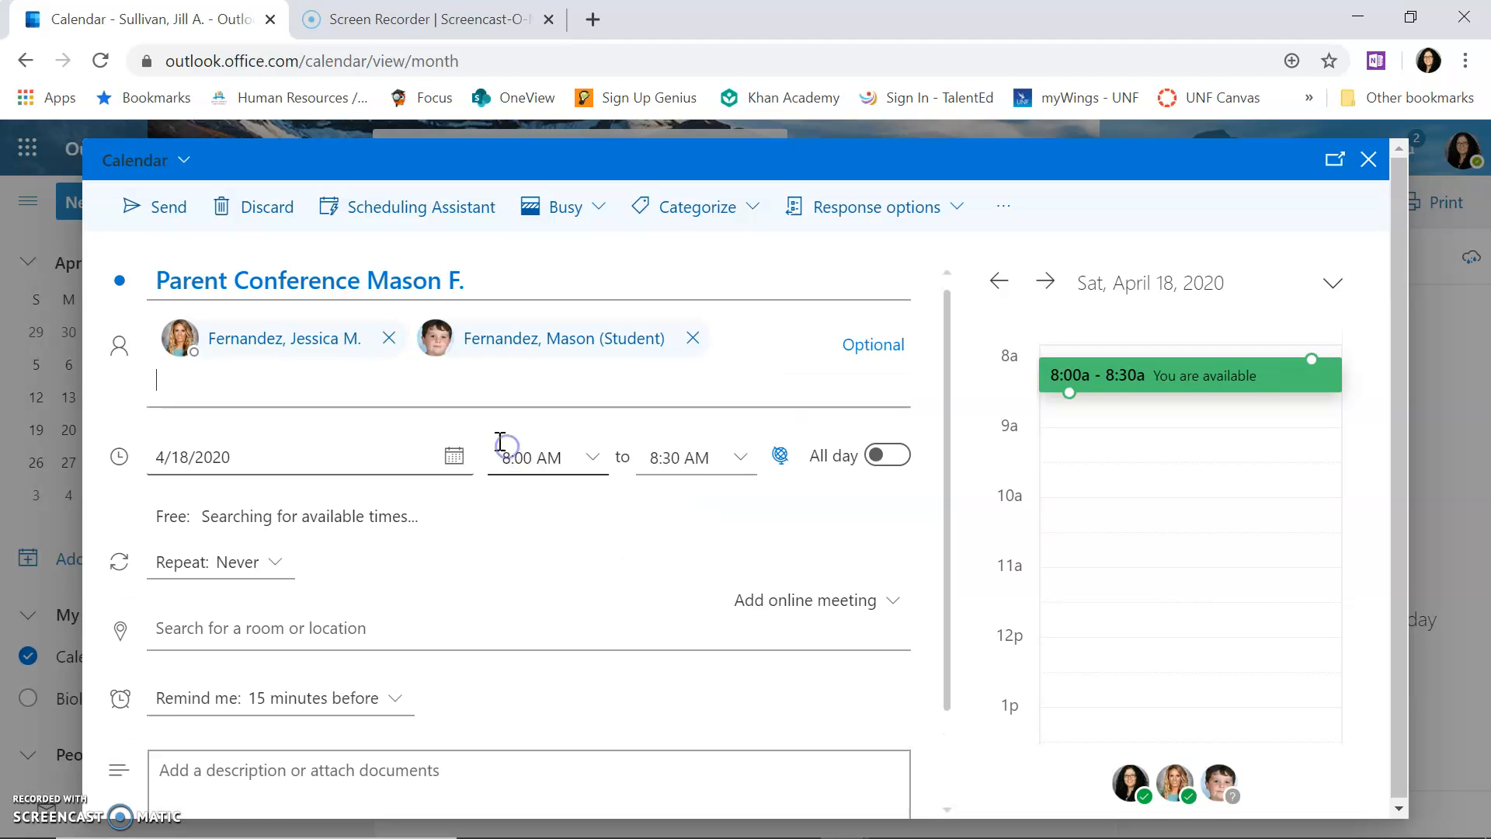
# Step: Set the meeting start time to 12:00 PM
pyautogui.click(593, 460)
pyautogui.moveTo(626, 565); pyautogui.dragTo(626, 582)
pyautogui.click(572, 660)
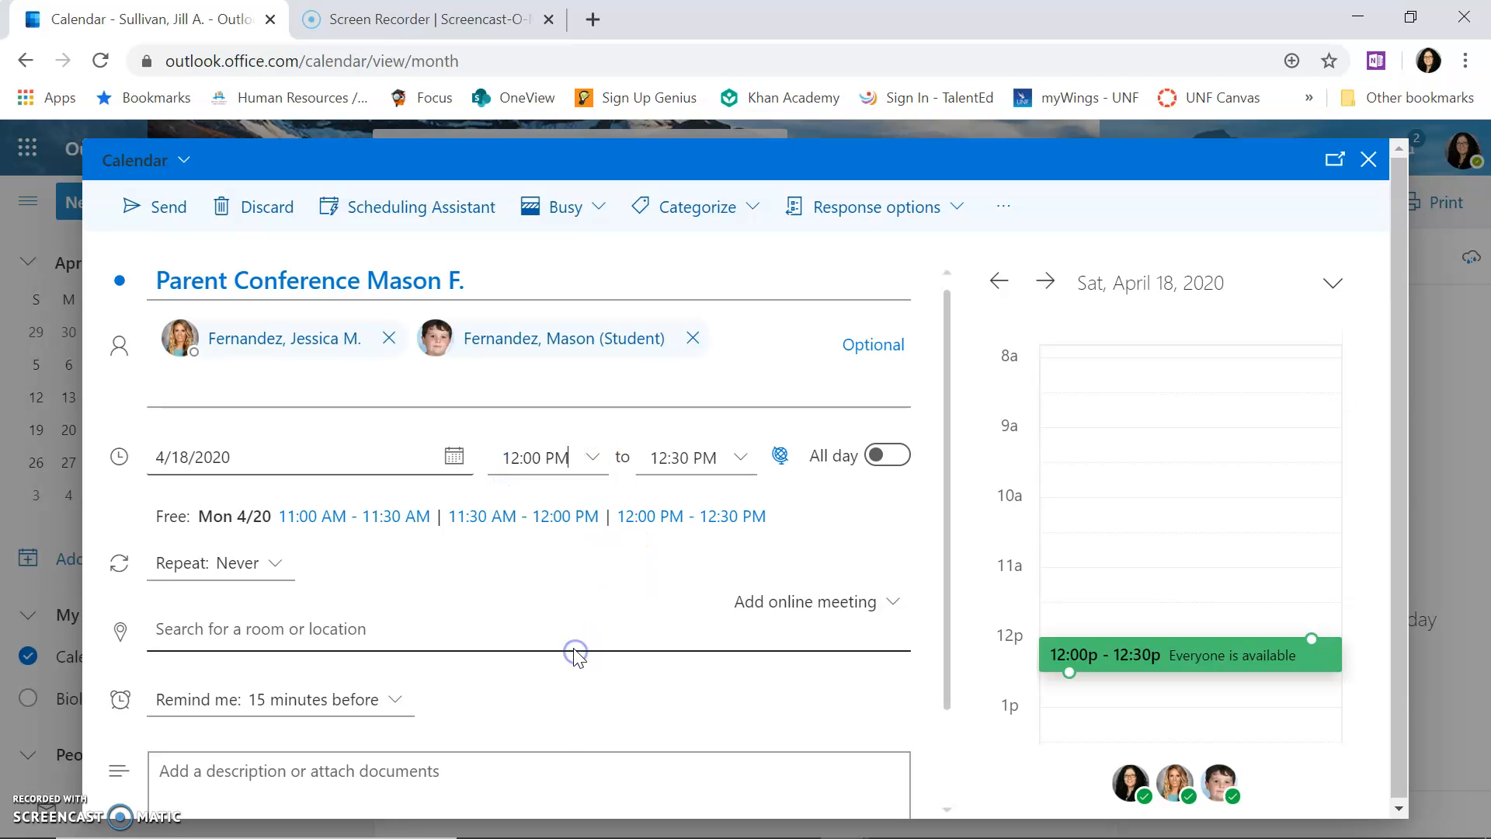
pyautogui.click(528, 457)
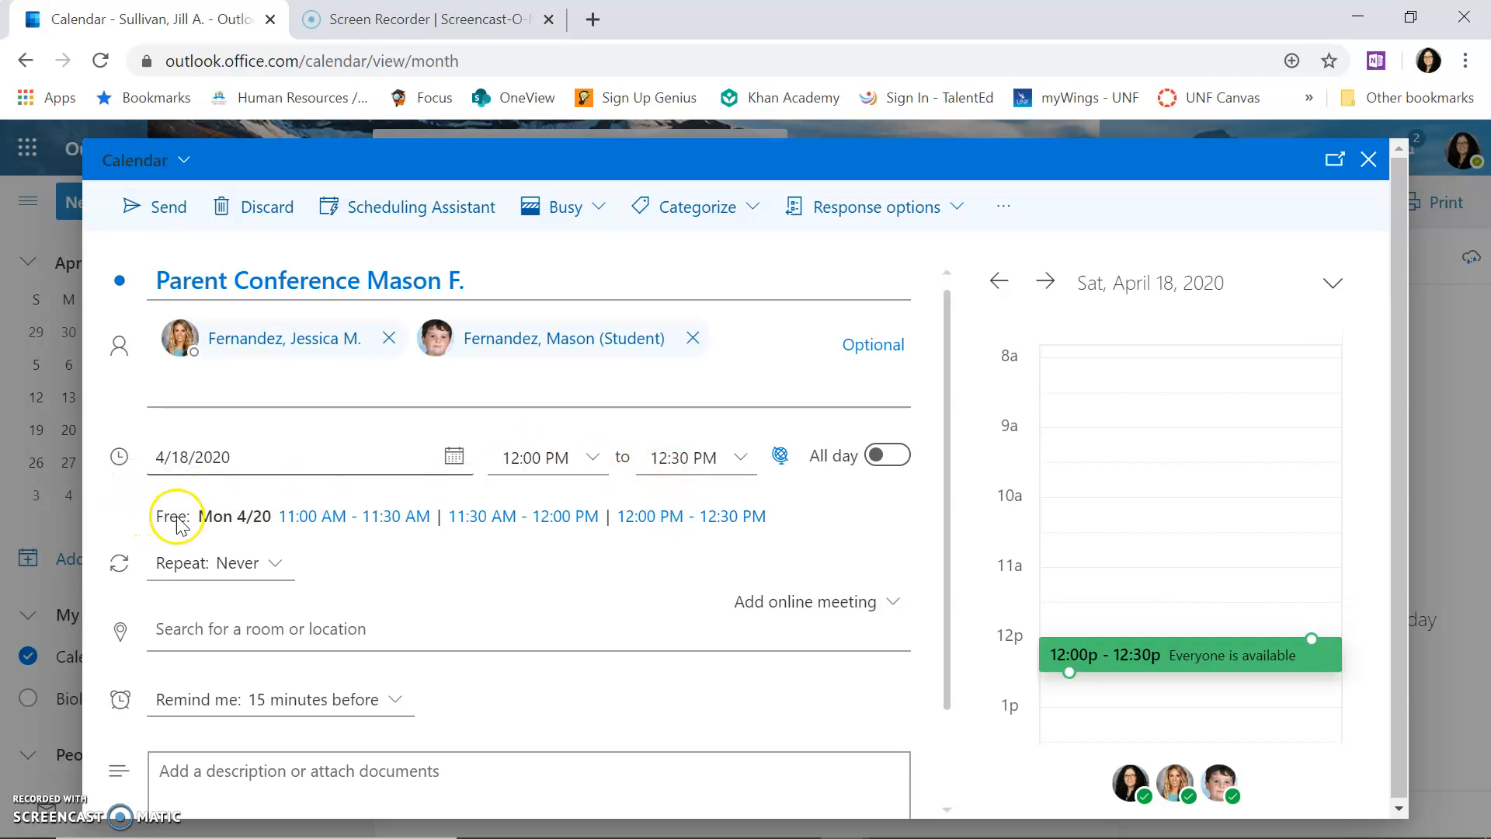
# Step: Invite two more colleagues found by searching their names
pyautogui.click(739, 341)
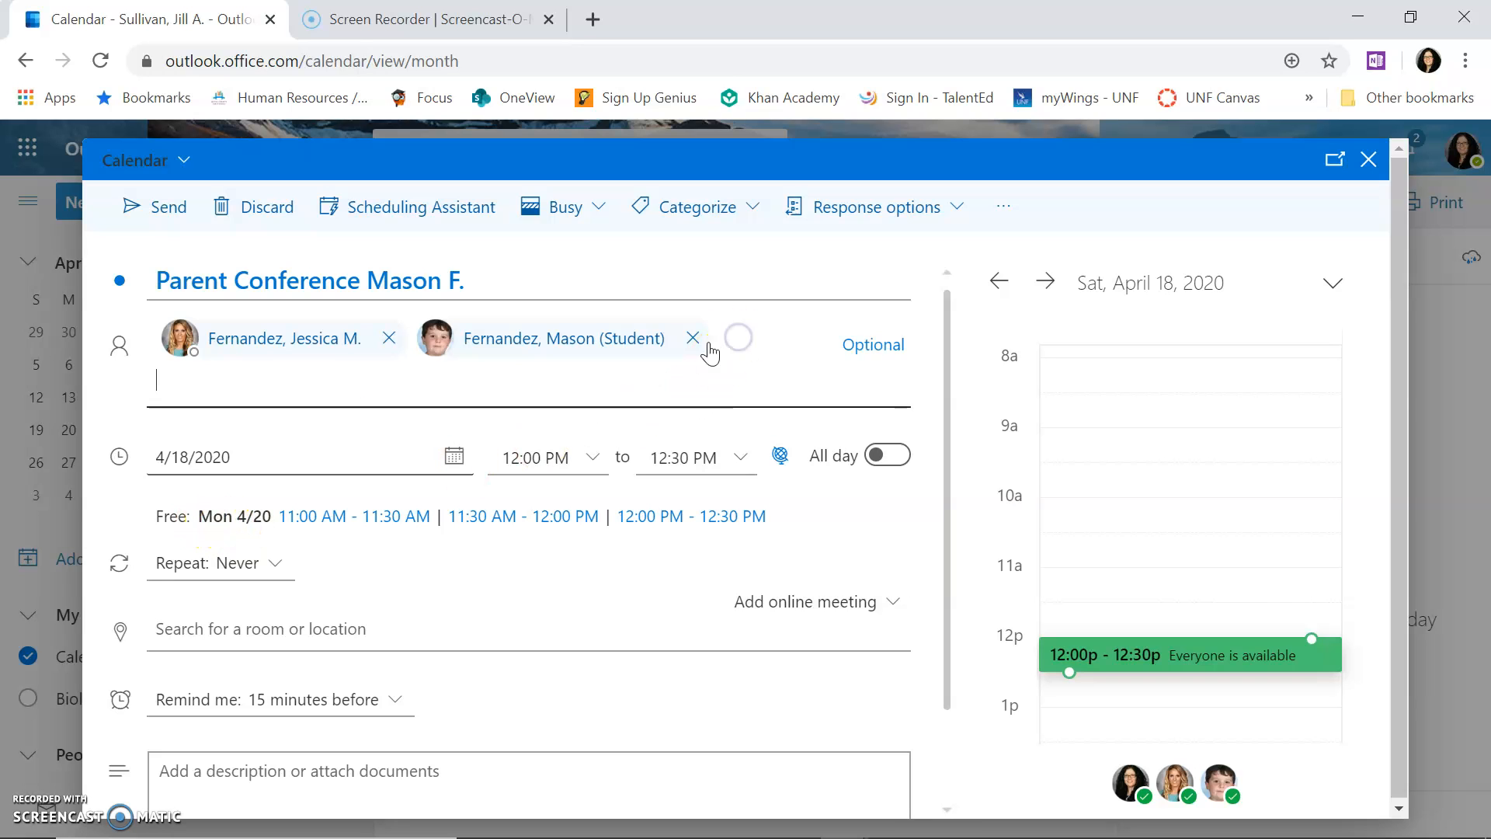
pyautogui.click(191, 391)
pyautogui.write('Wak')
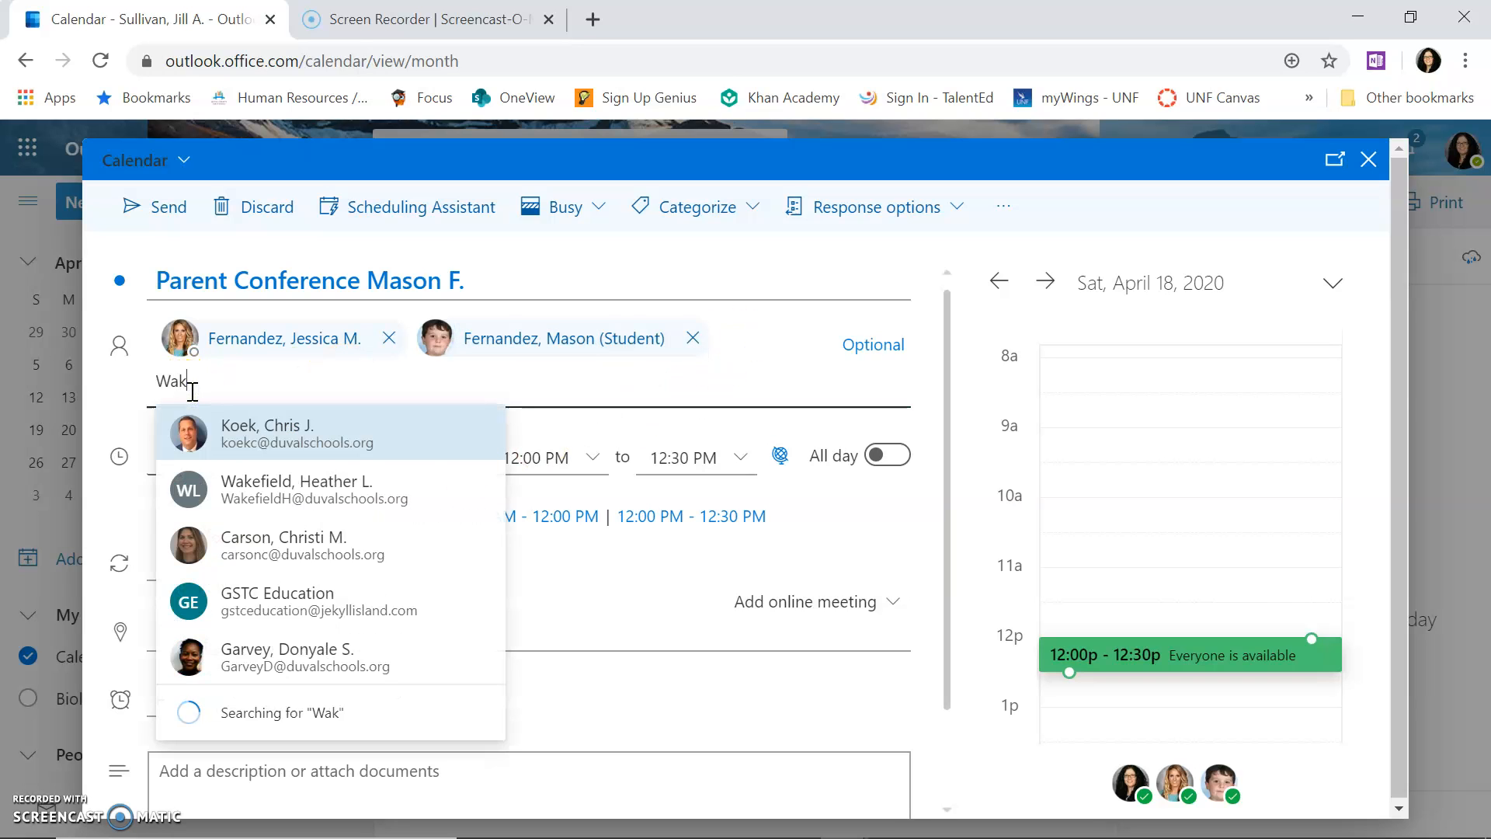
pyautogui.click(286, 439)
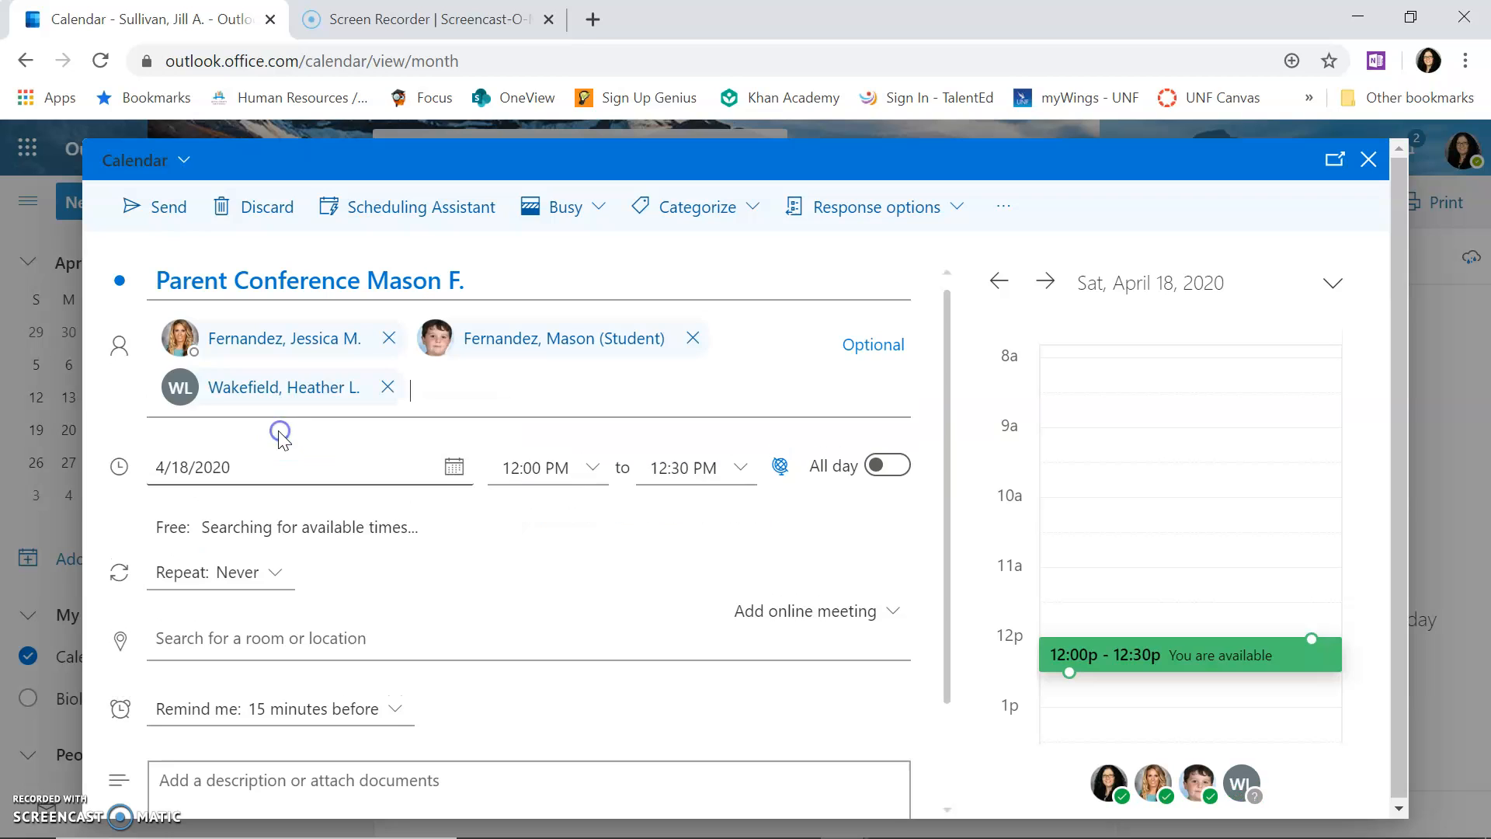
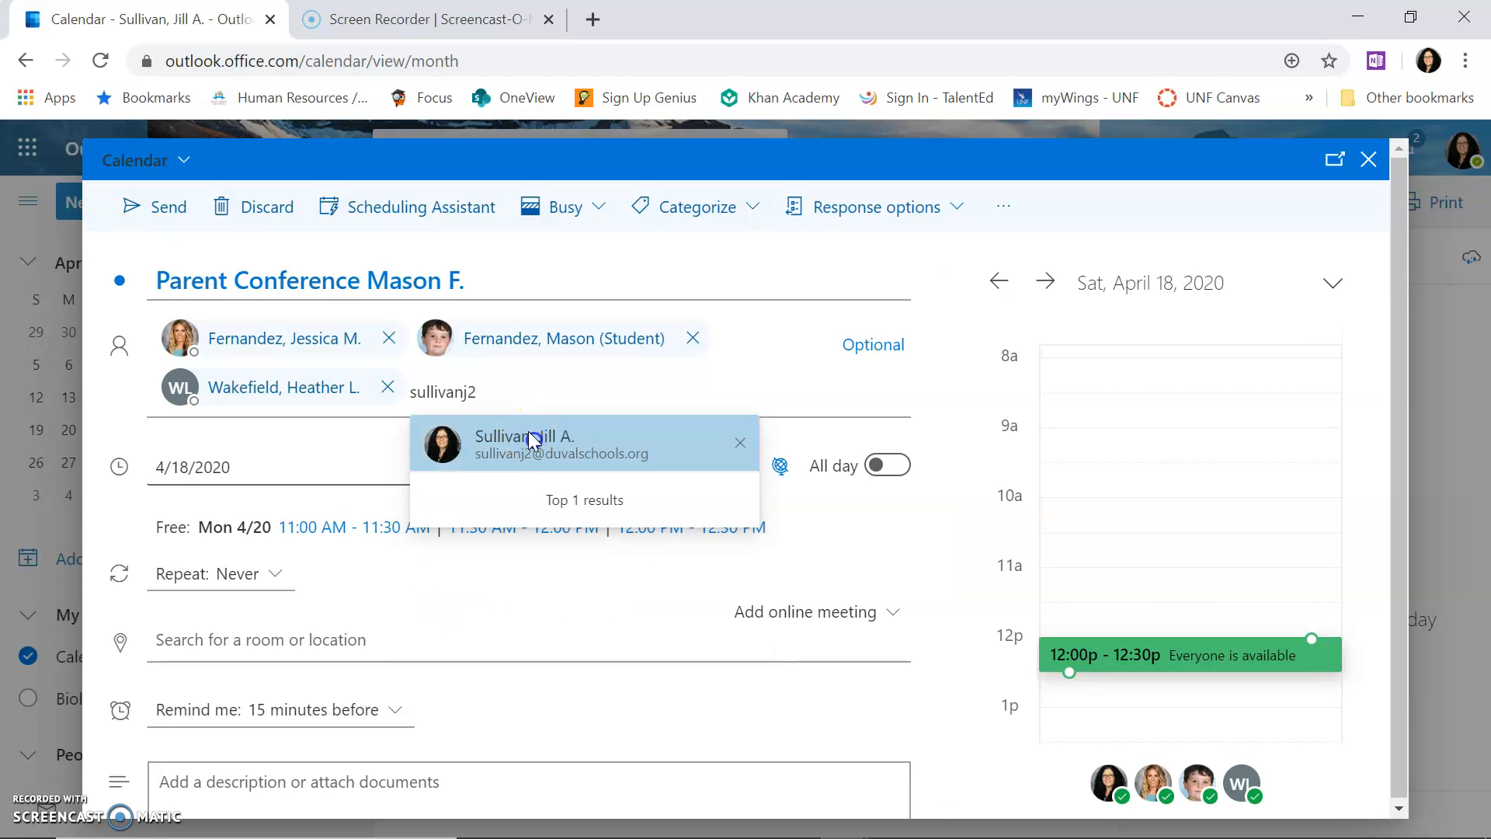
pyautogui.click(531, 439)
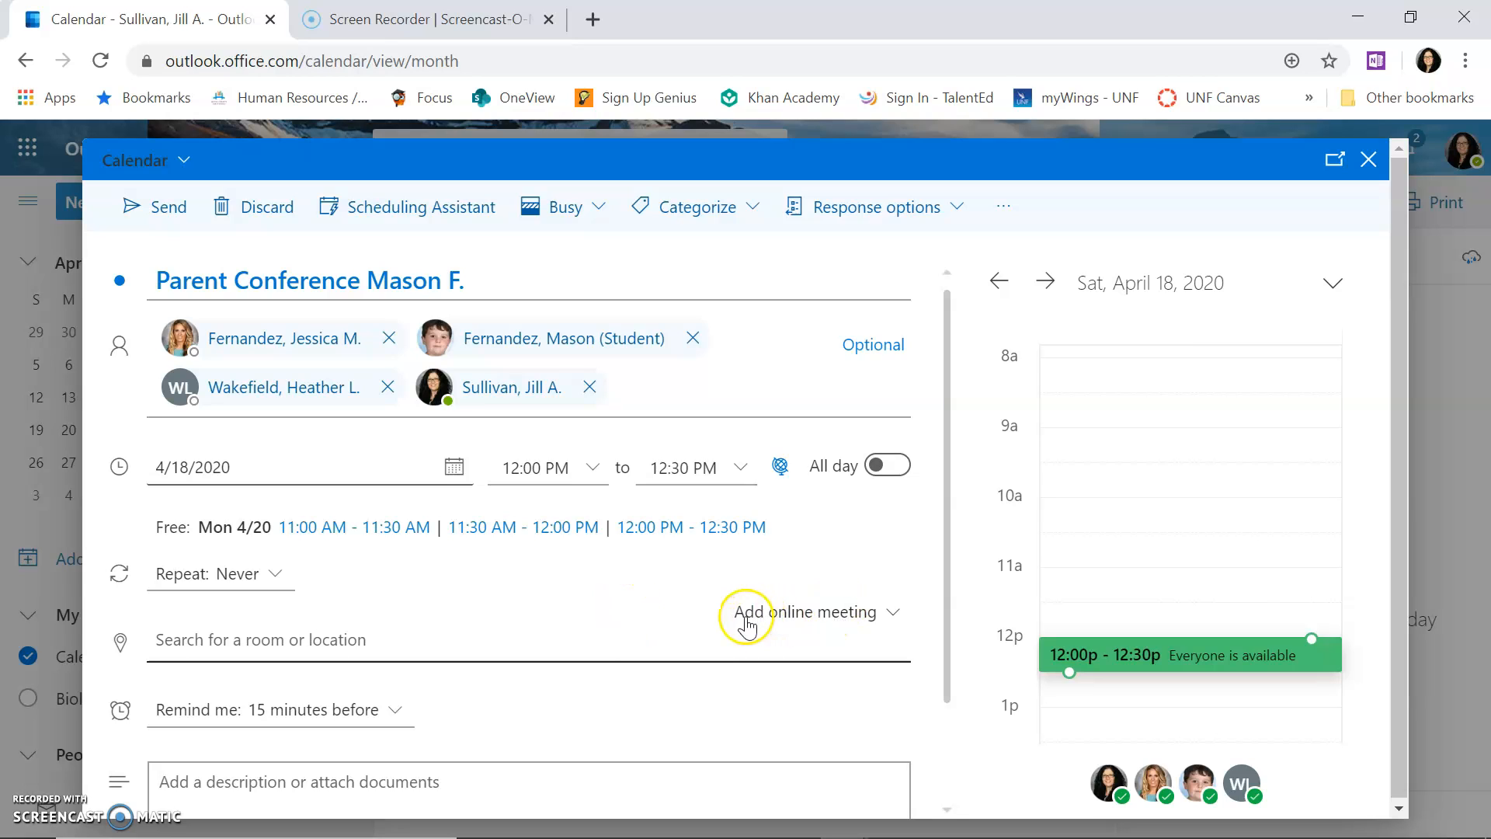
# Step: Make the event a Teams meeting and place the cursor in the description
pyautogui.click(894, 616)
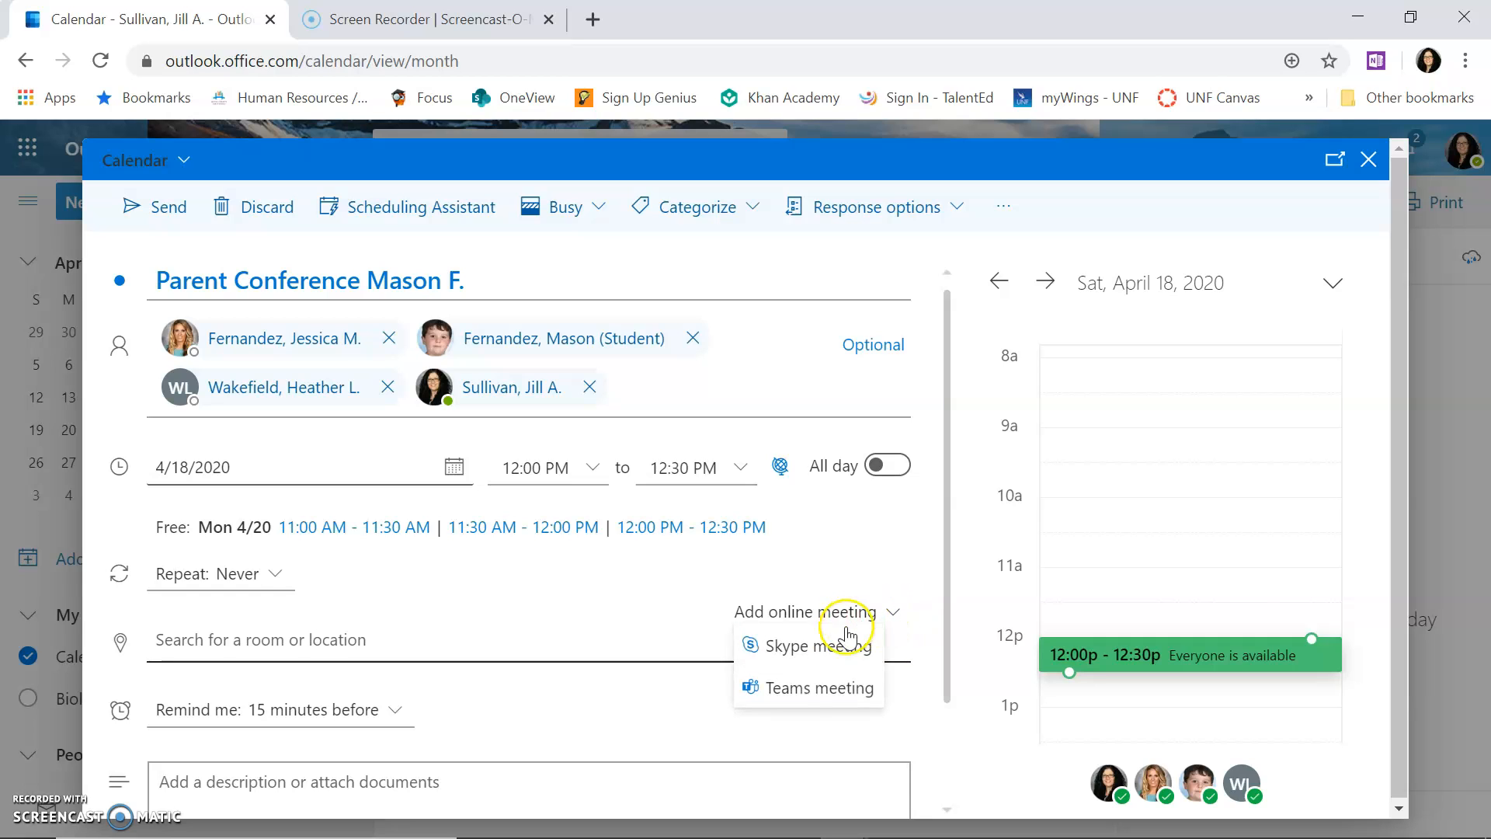
pyautogui.click(815, 694)
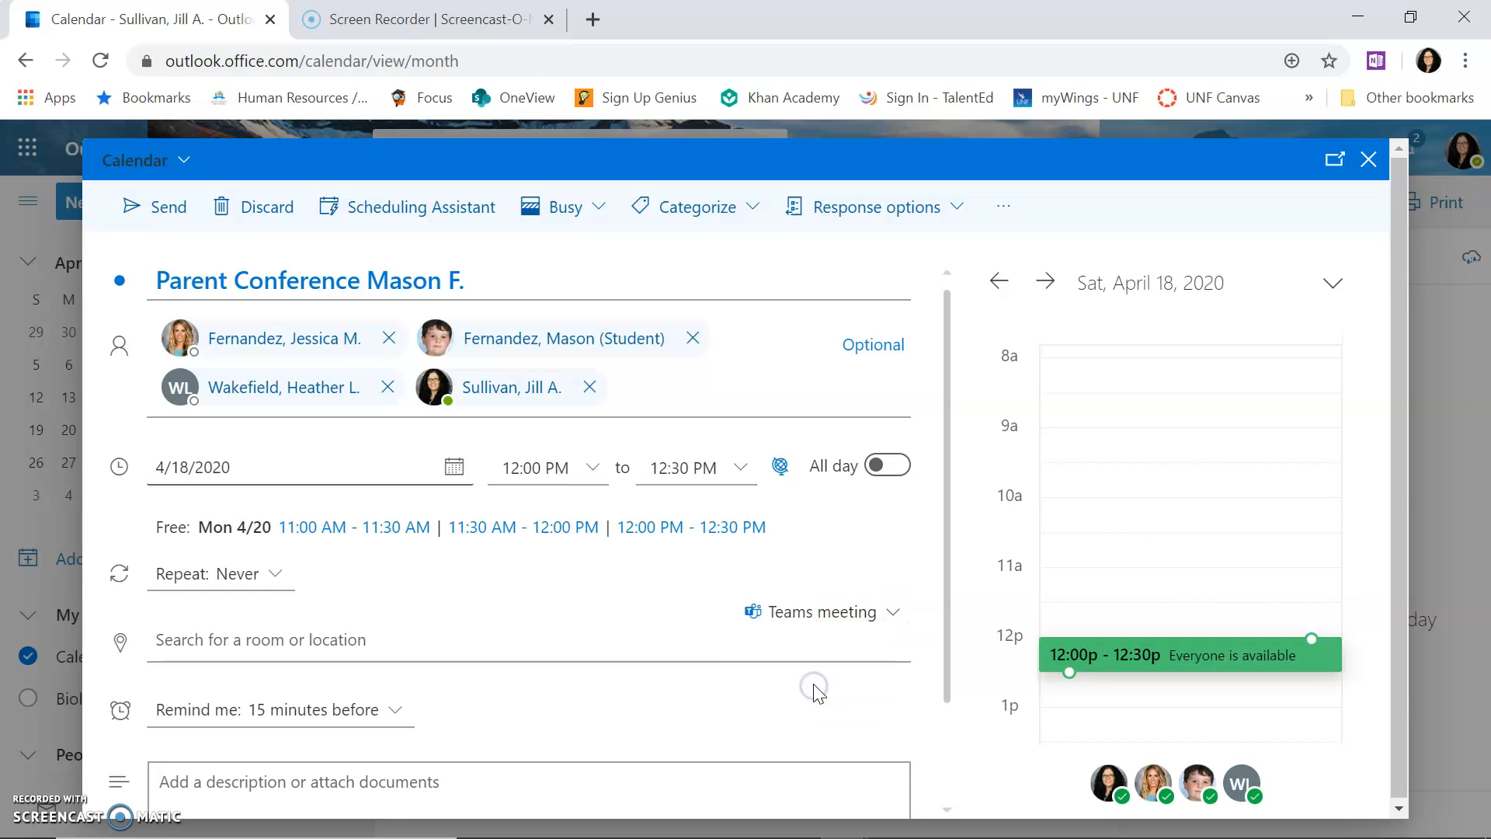
pyautogui.scroll(-2, 557, 606)
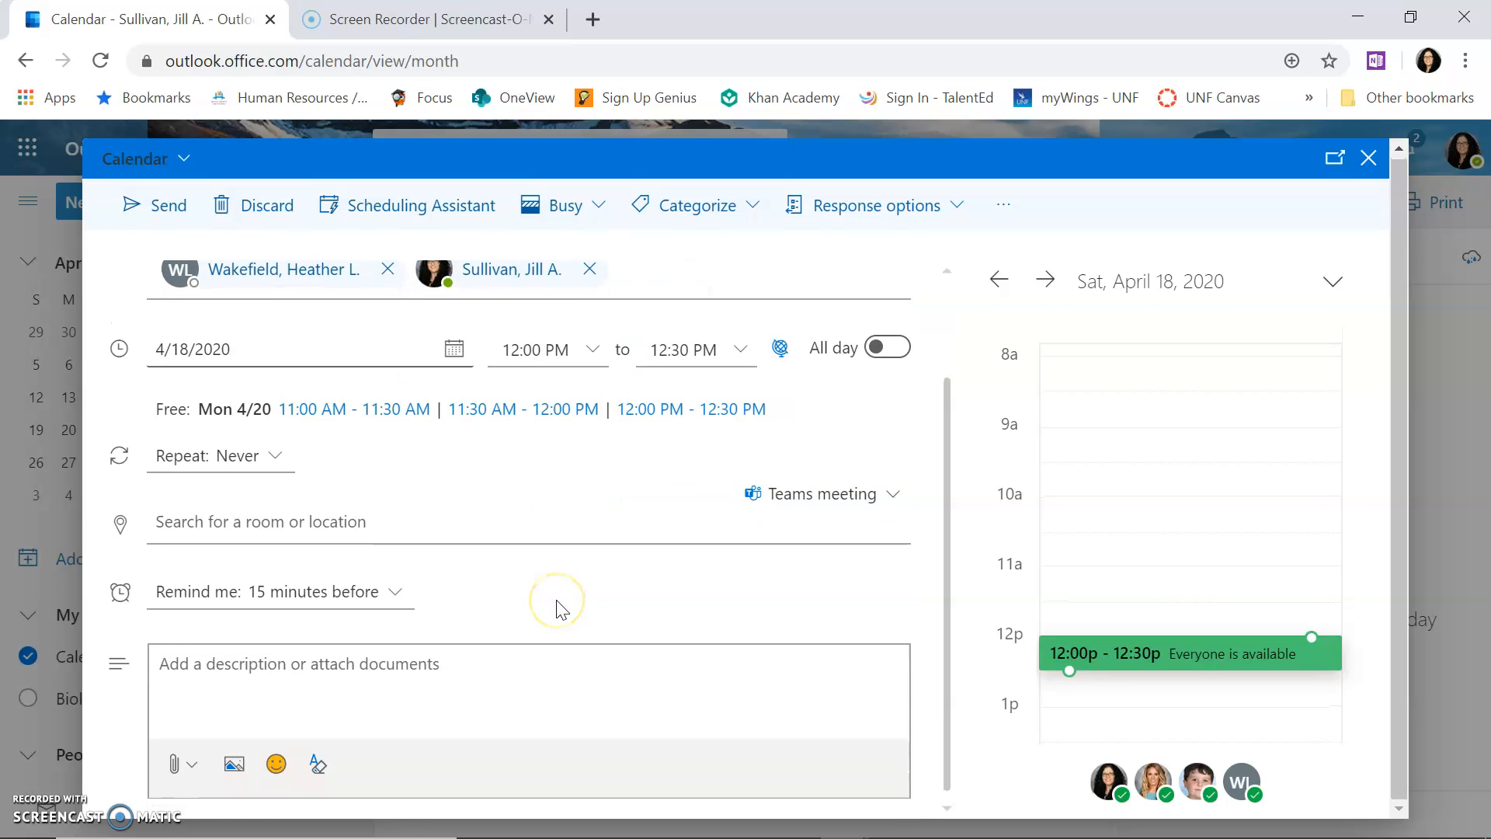
pyautogui.click(224, 678)
# Step: Write the agenda with Remediation Options and Assignment Calendar, then send the invitation
pyautogui.write('Agenda')
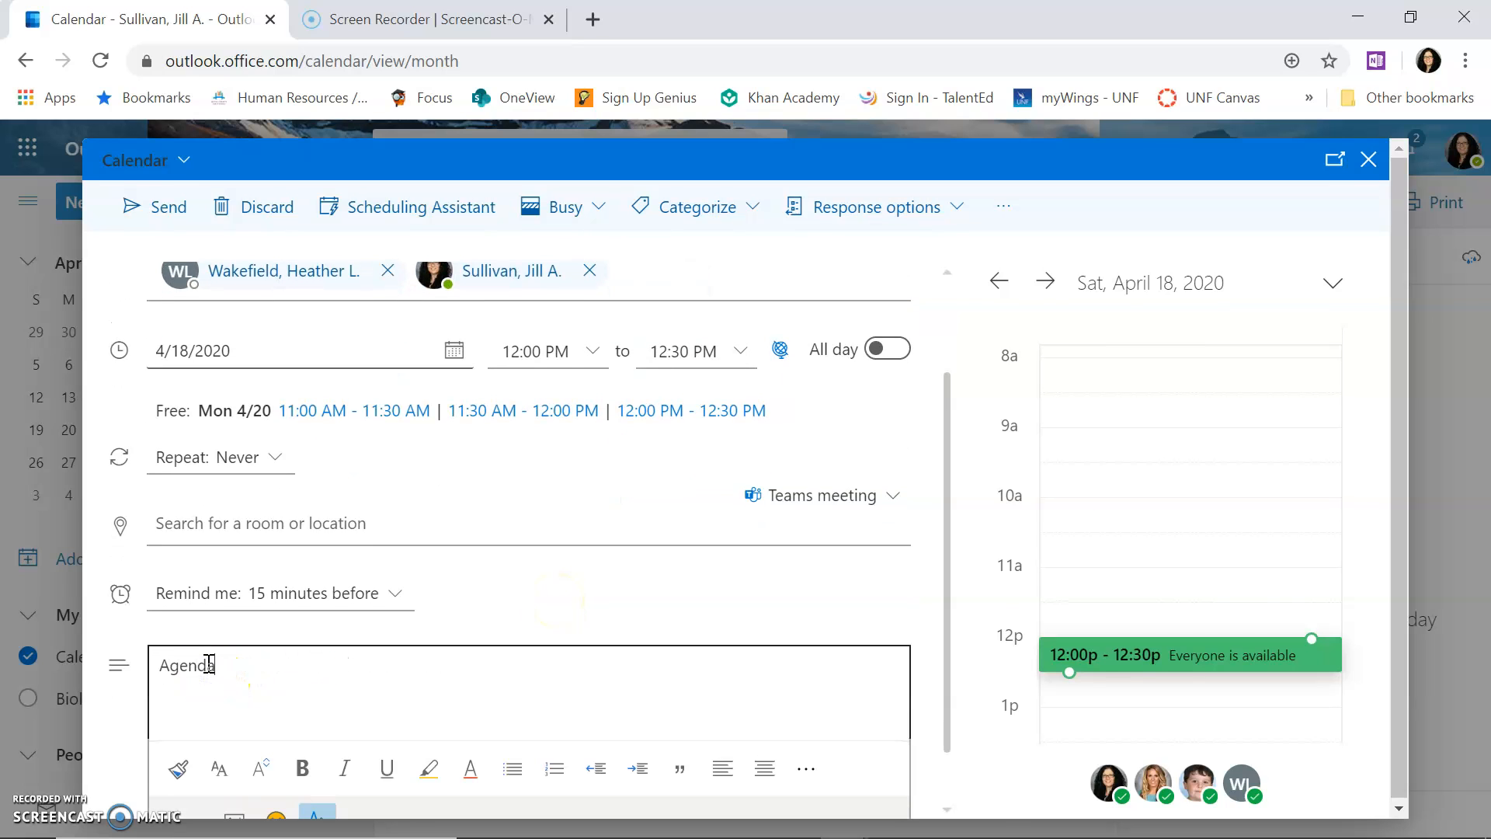
pyautogui.write(': Rekm')
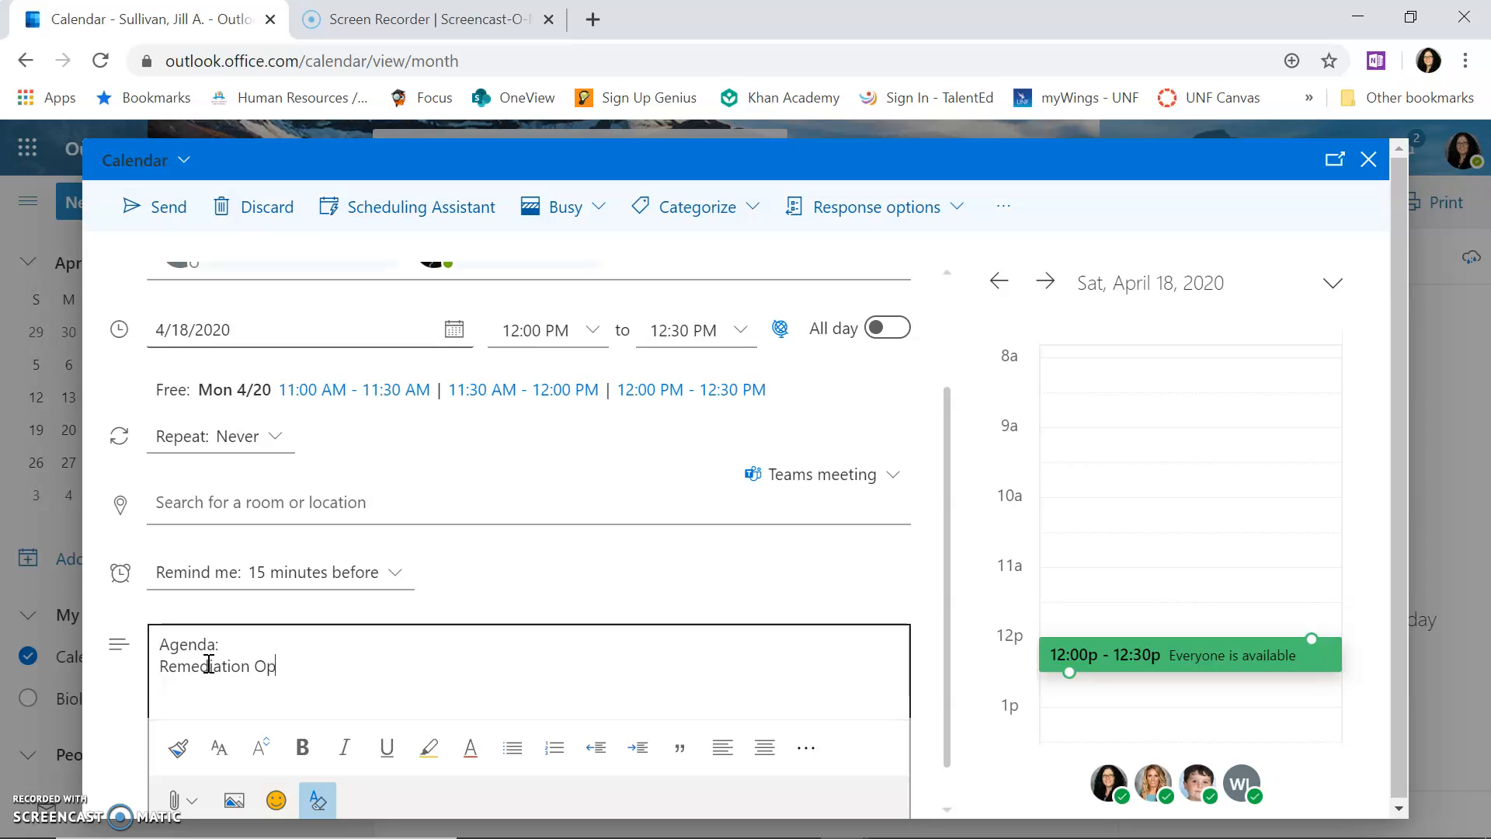
pyautogui.press('Return')
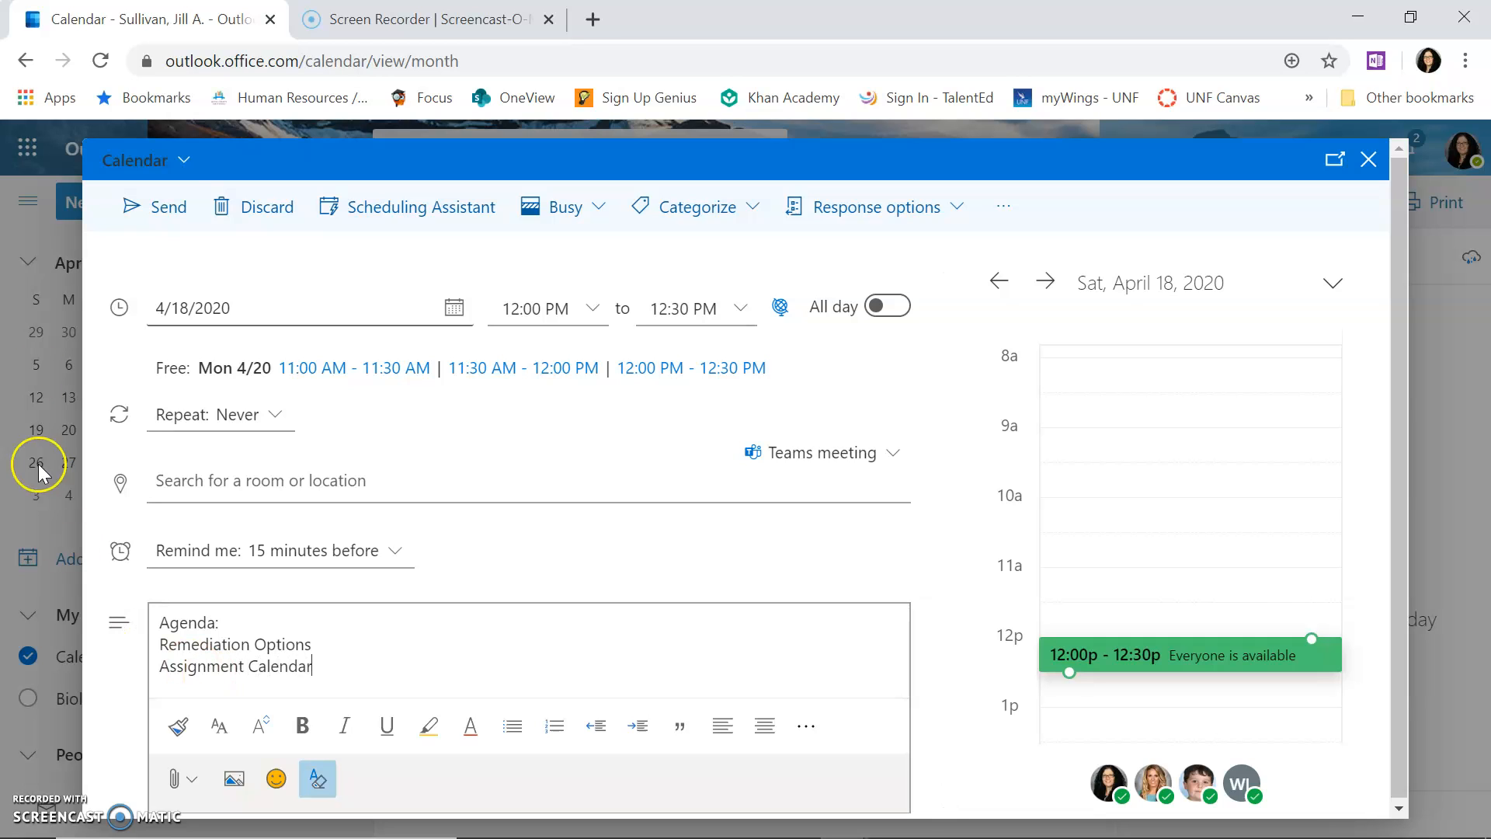
pyautogui.click(177, 213)
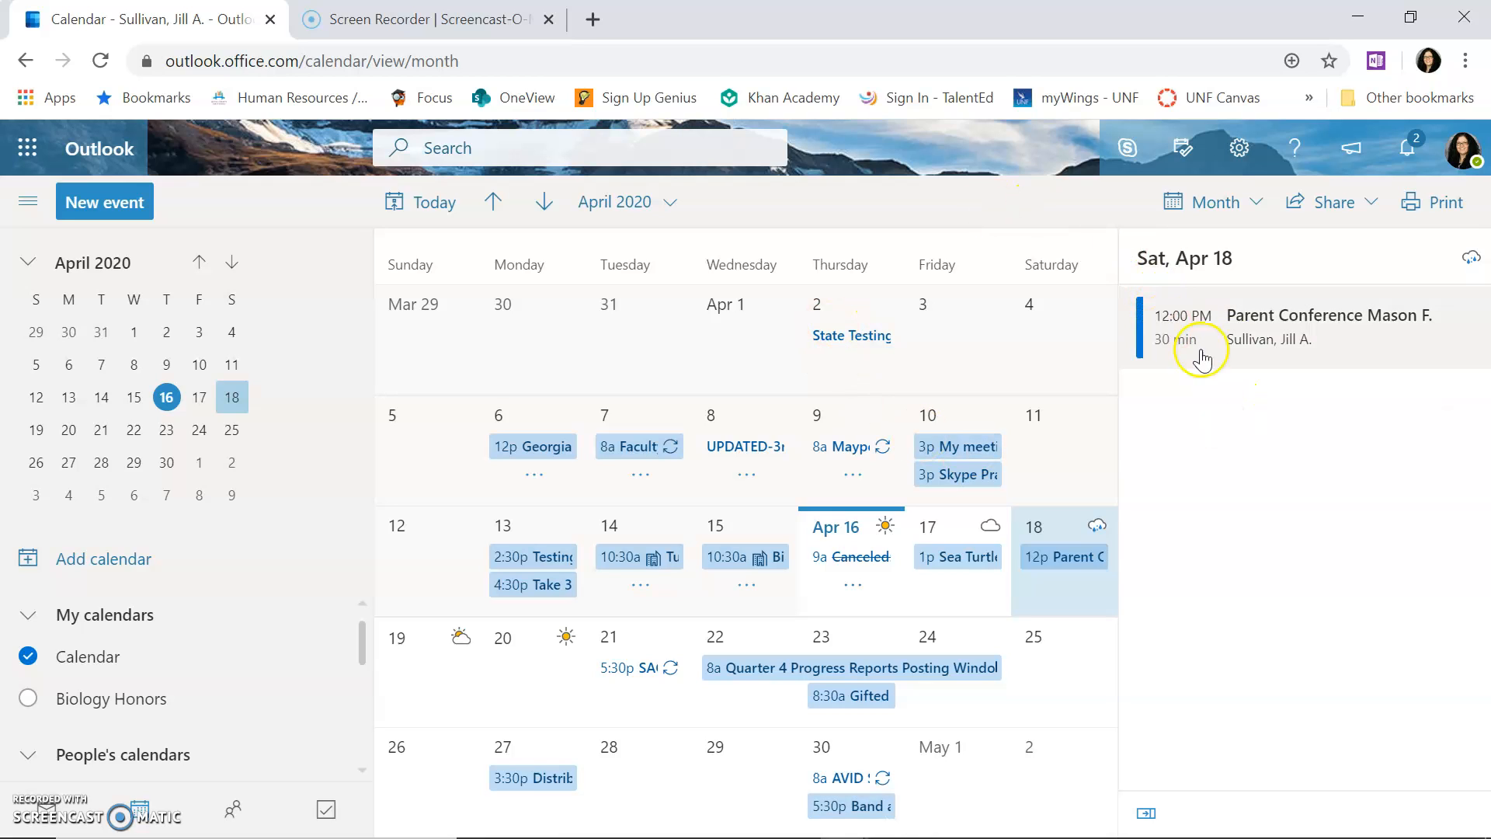
# Step: Open the April 18 parent conference and go to its Teams meeting options
pyautogui.doubleClick(1312, 332)
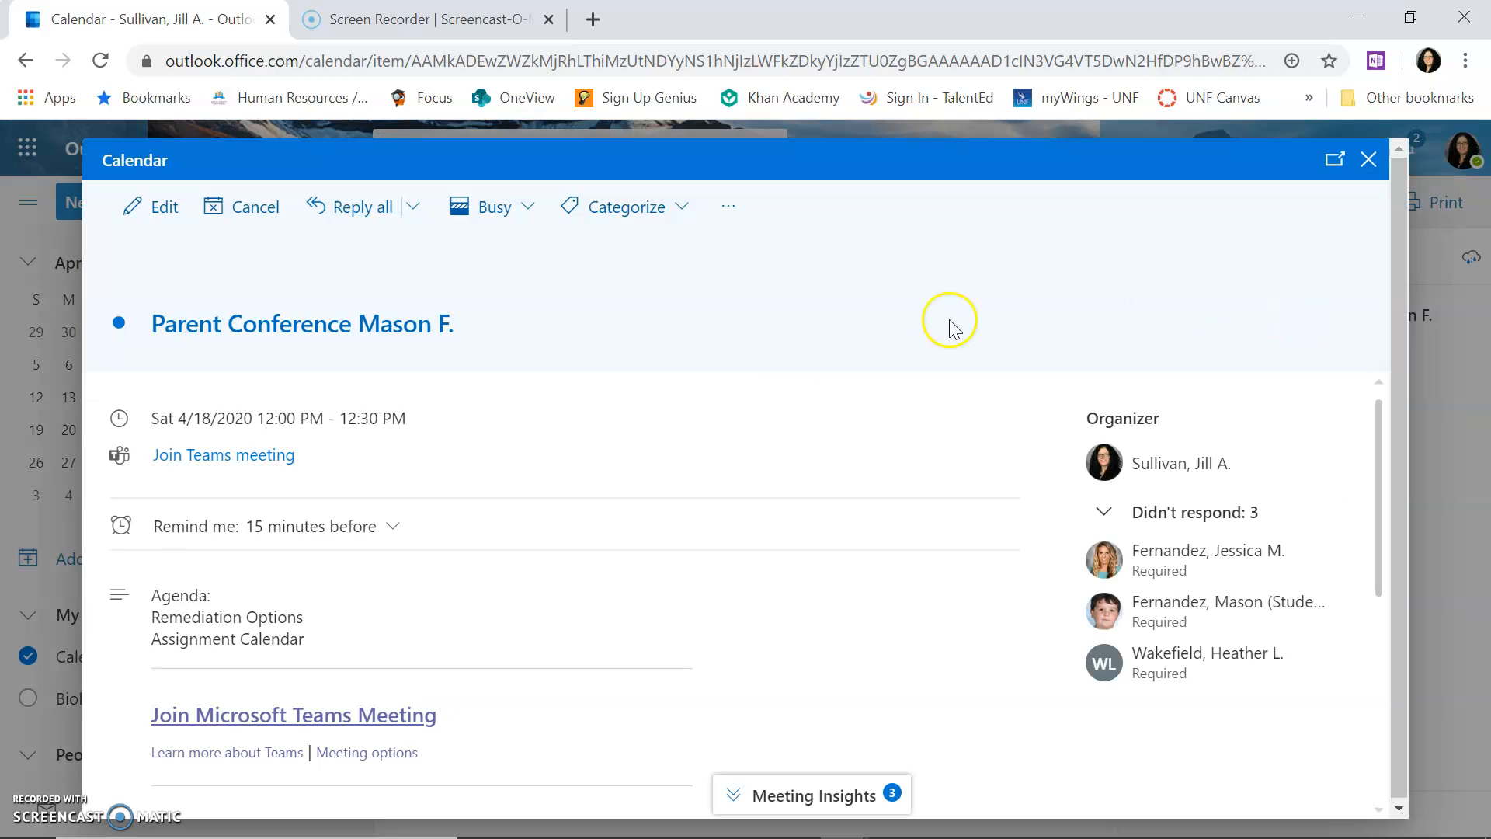
pyautogui.scroll(-3, 513, 605)
pyautogui.scroll(2, 513, 605)
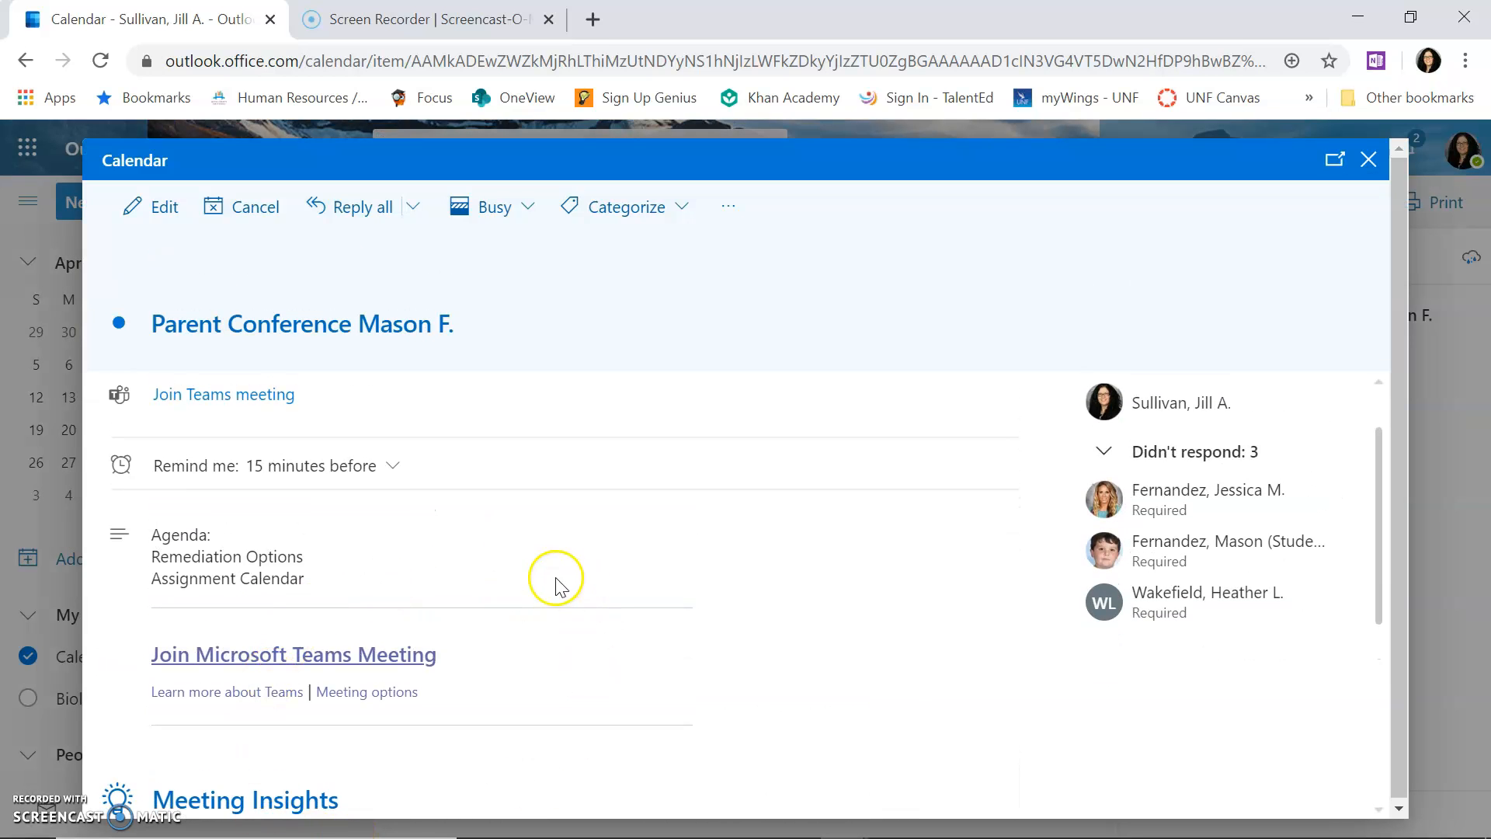
pyautogui.click(356, 693)
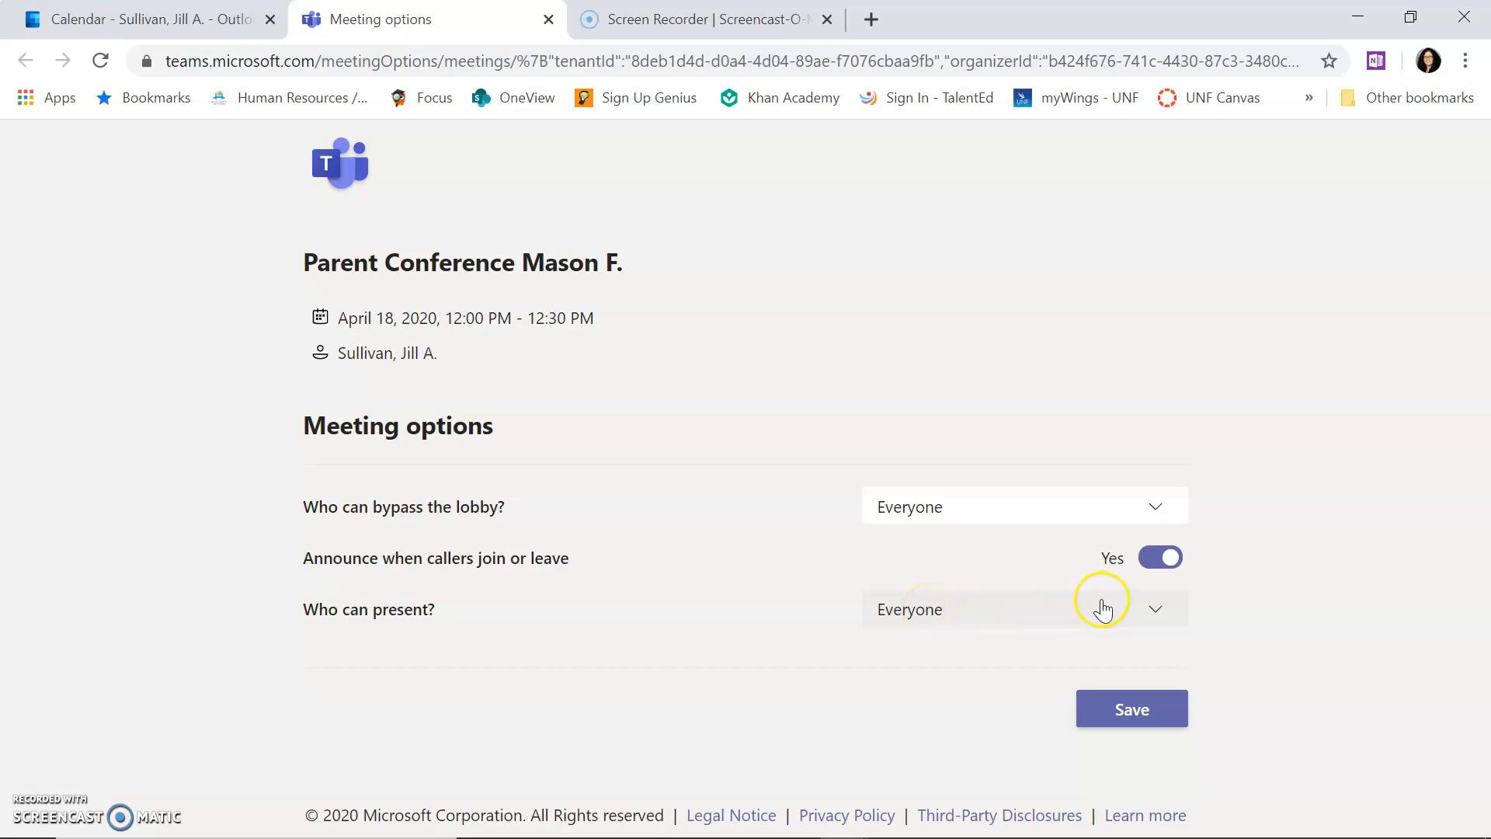
# Step: Set Who can present to Only me, save, and close the options tab
pyautogui.click(1155, 612)
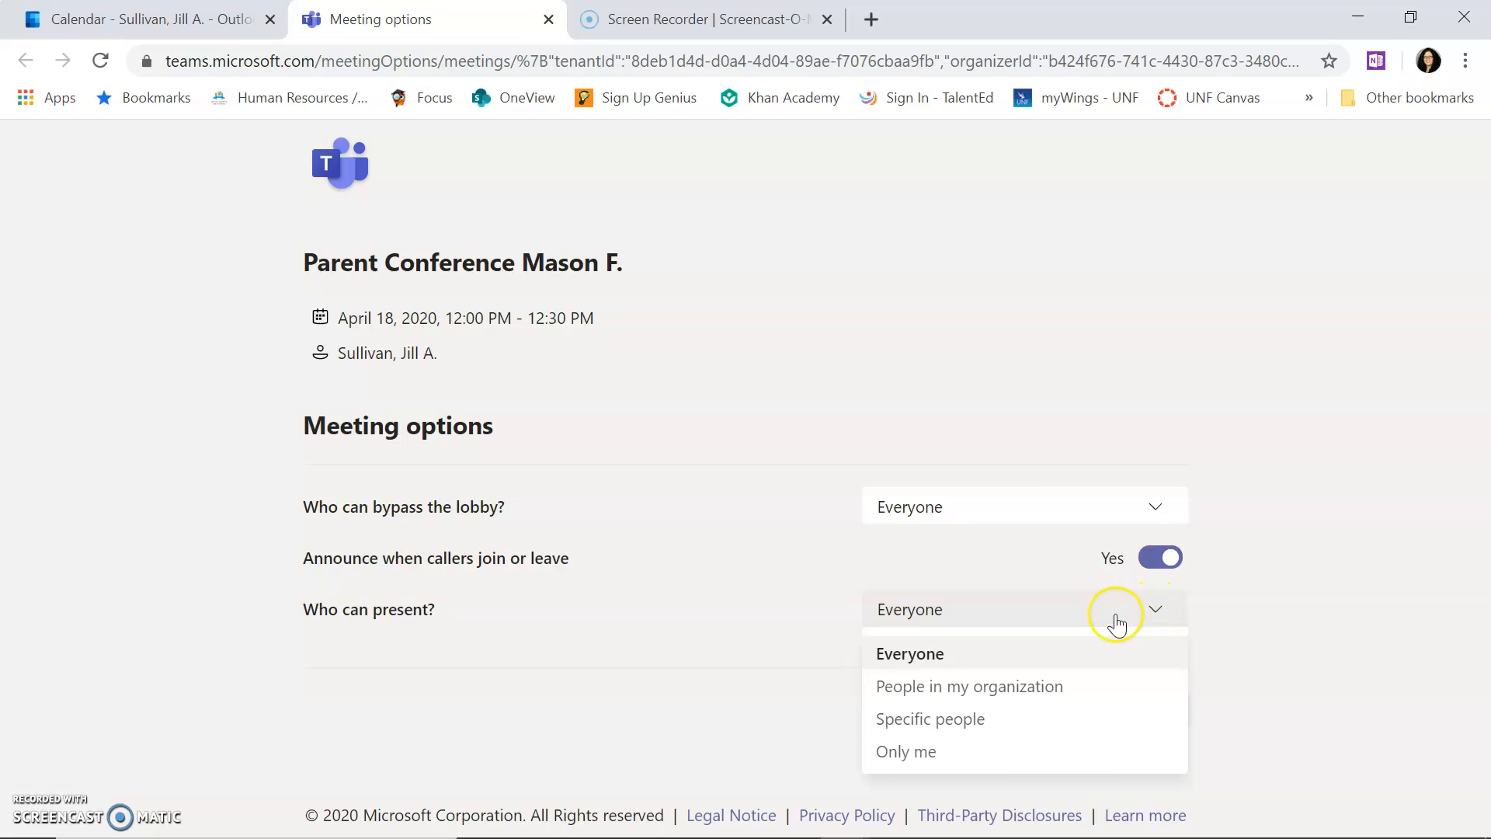
pyautogui.click(913, 752)
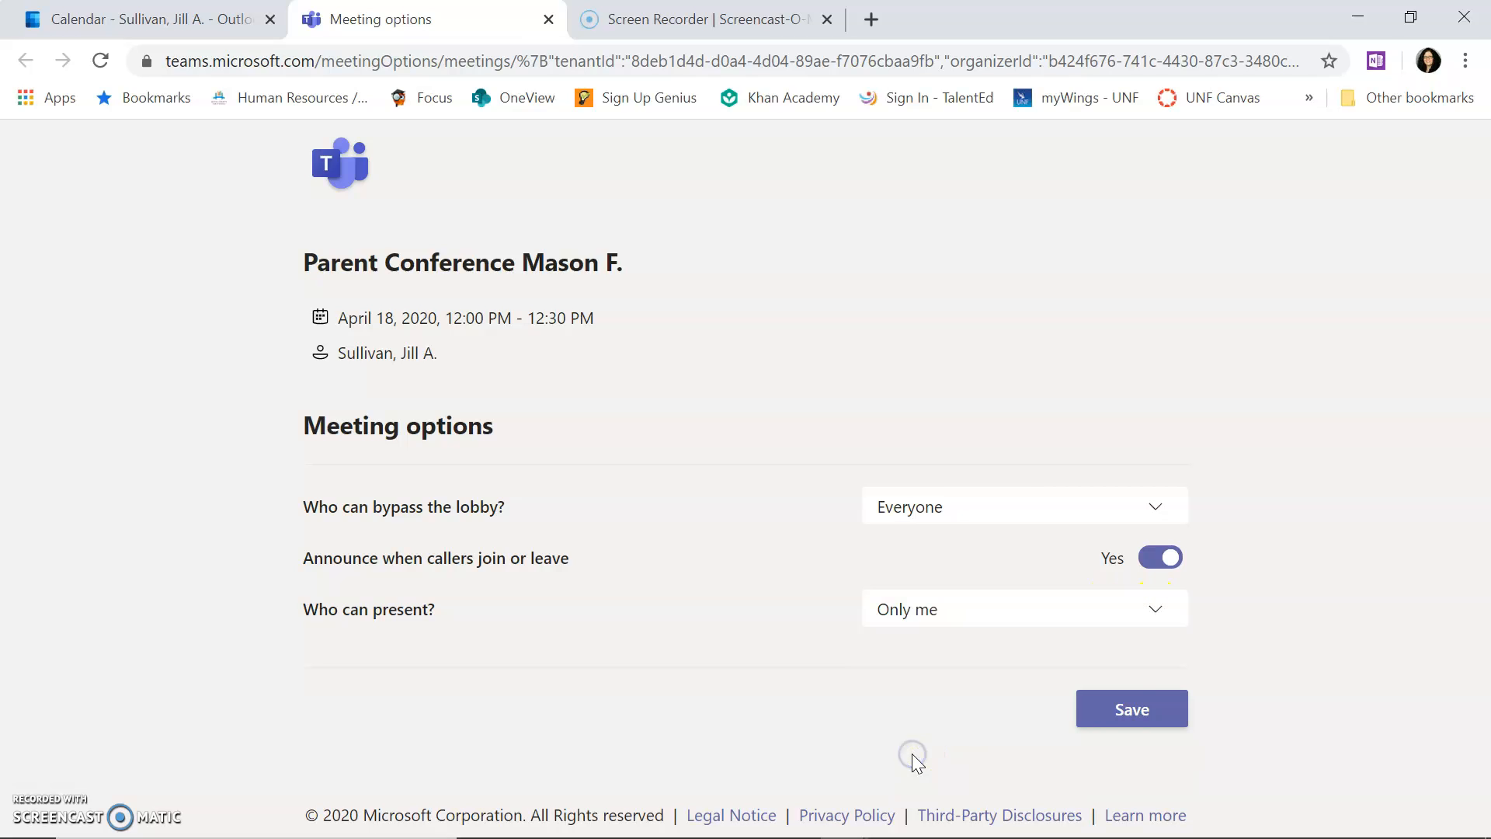
pyautogui.click(1141, 709)
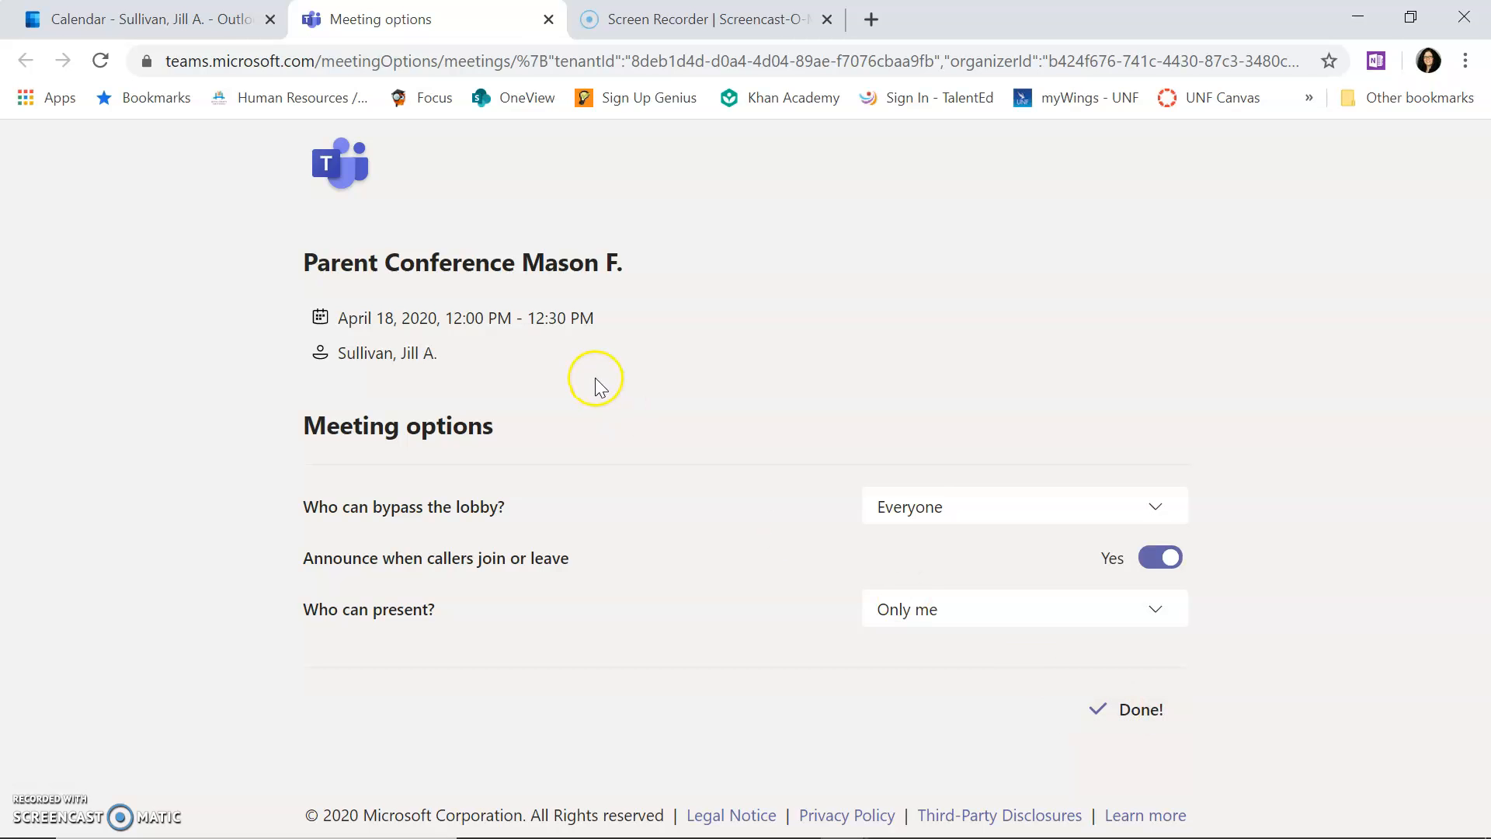
pyautogui.click(549, 20)
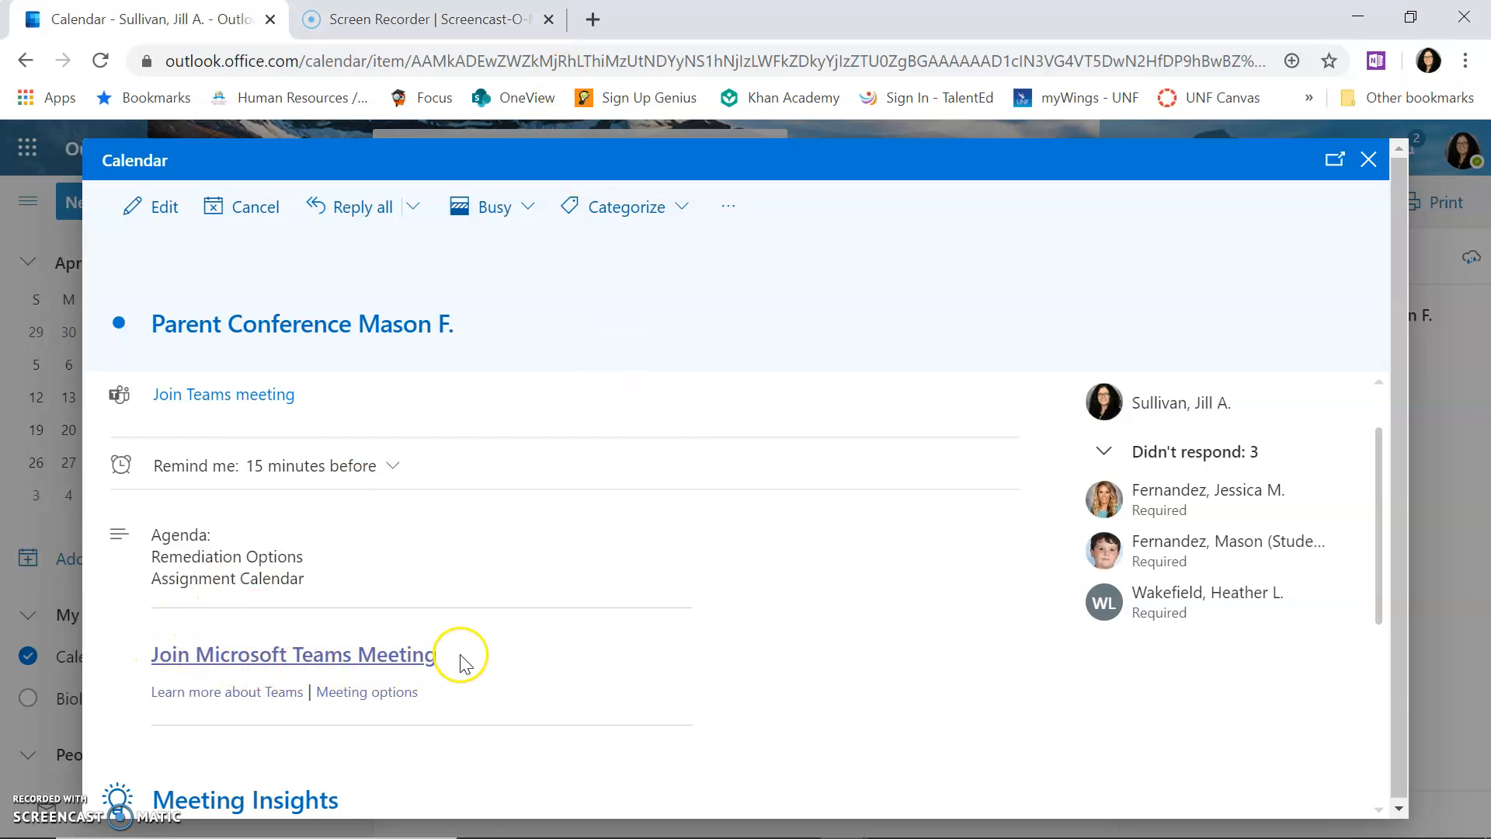
# Step: Close the event details, collapse the calendar pane, and return to Mail
pyautogui.moveTo(435, 656); pyautogui.dragTo(147, 650)
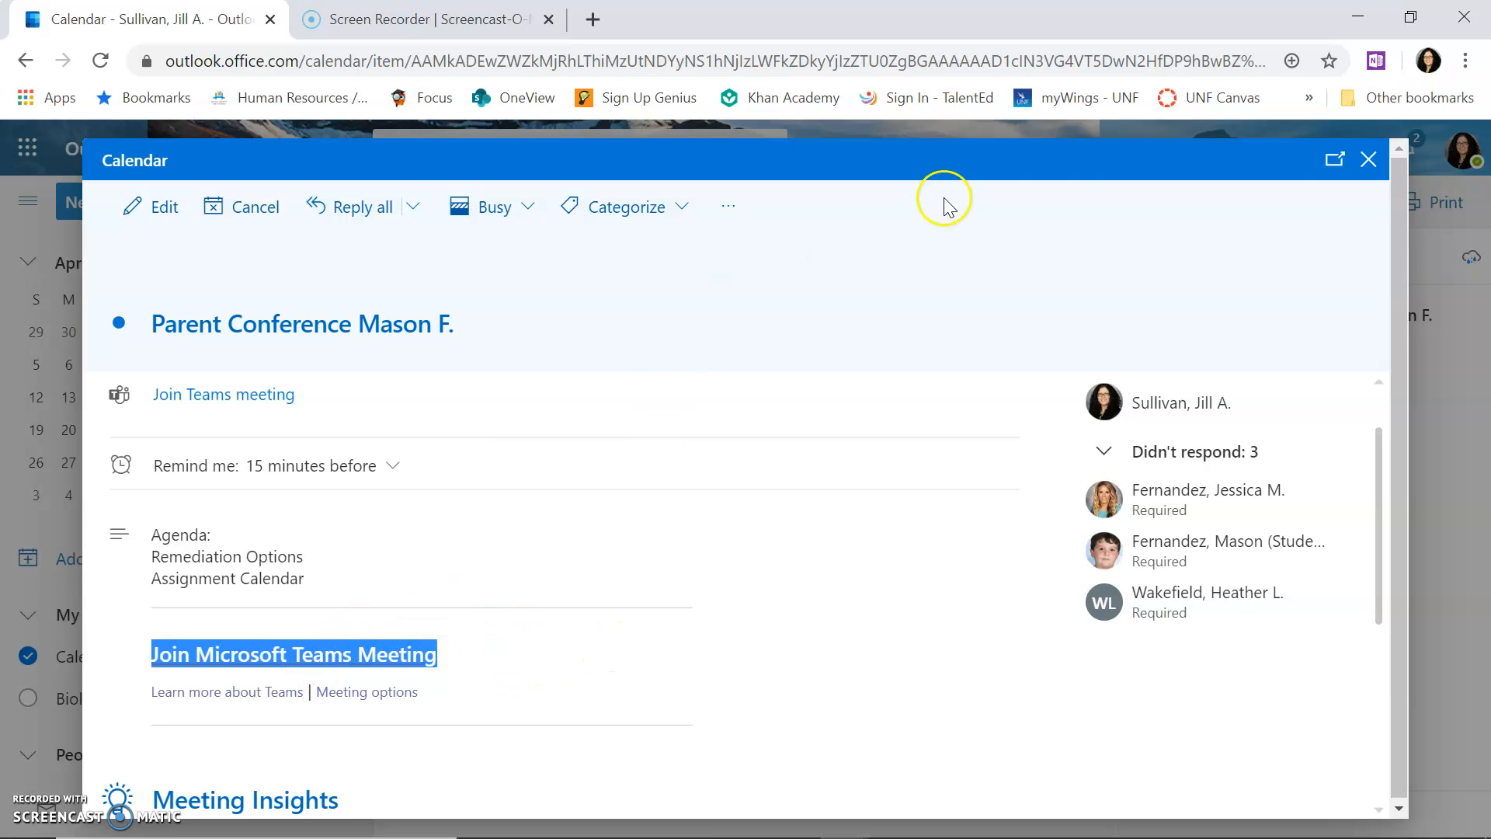
pyautogui.click(1371, 164)
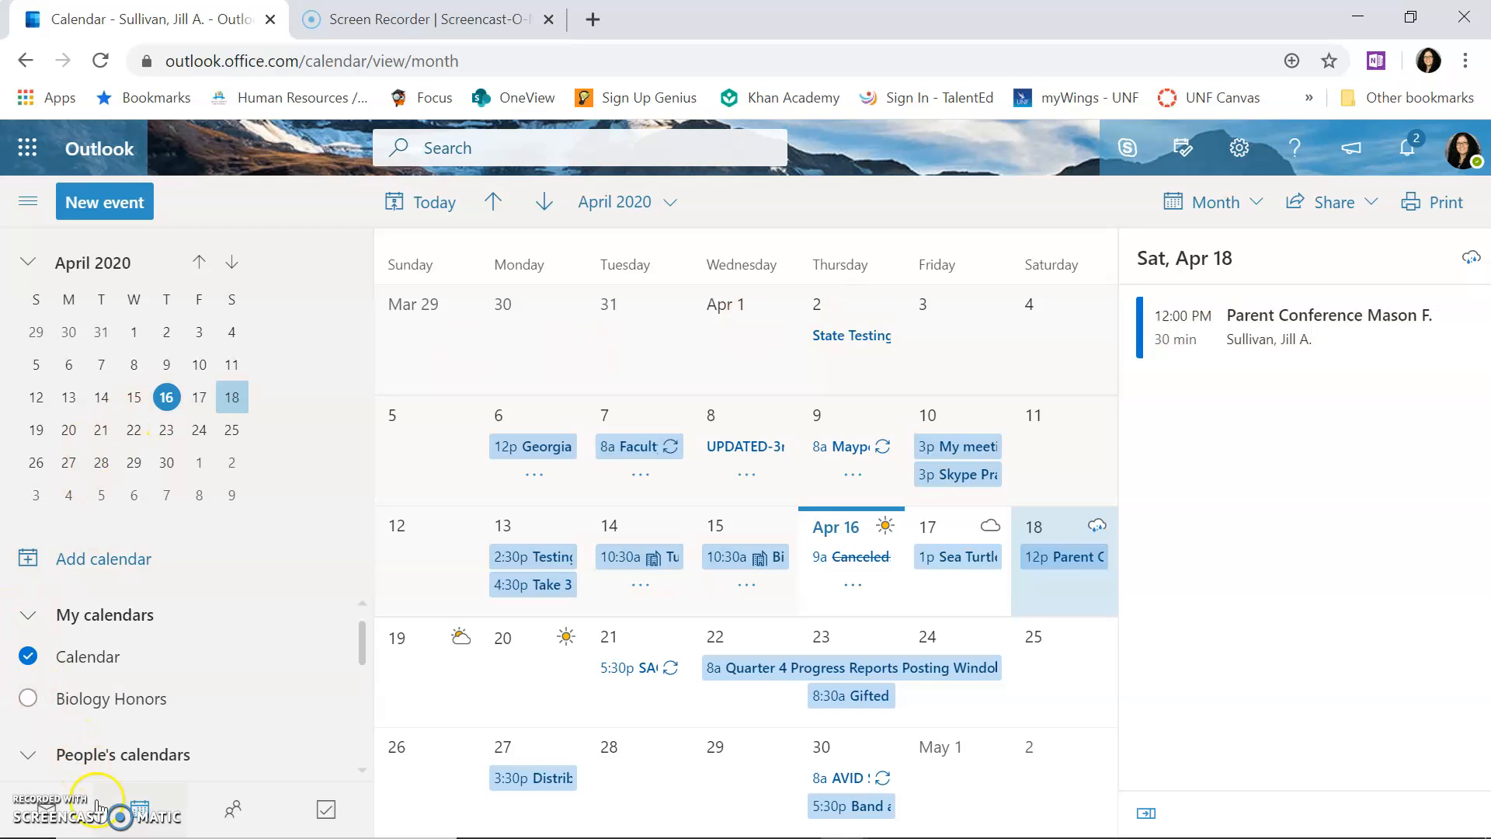
pyautogui.click(22, 203)
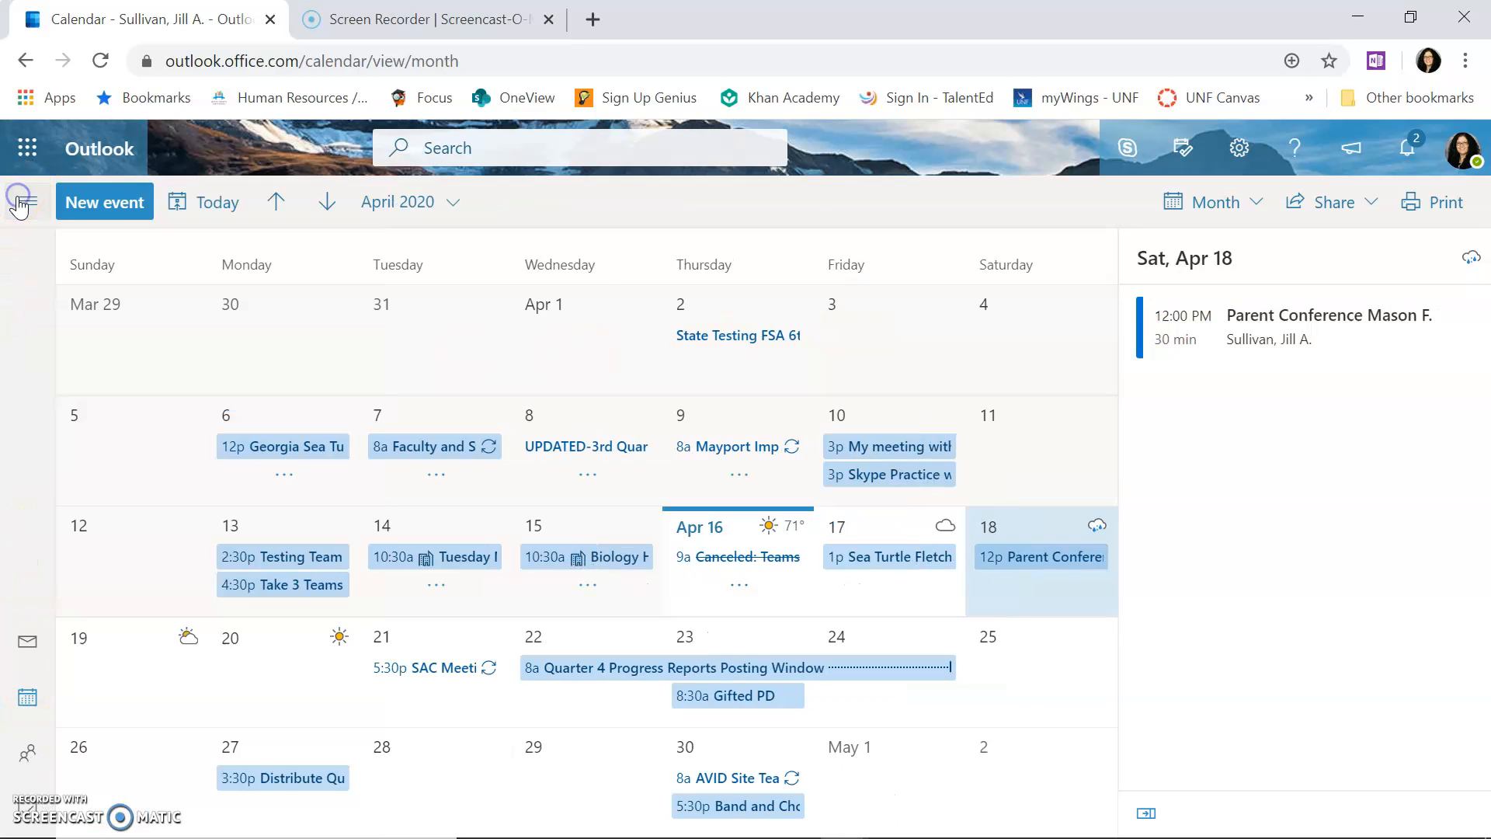
pyautogui.click(24, 652)
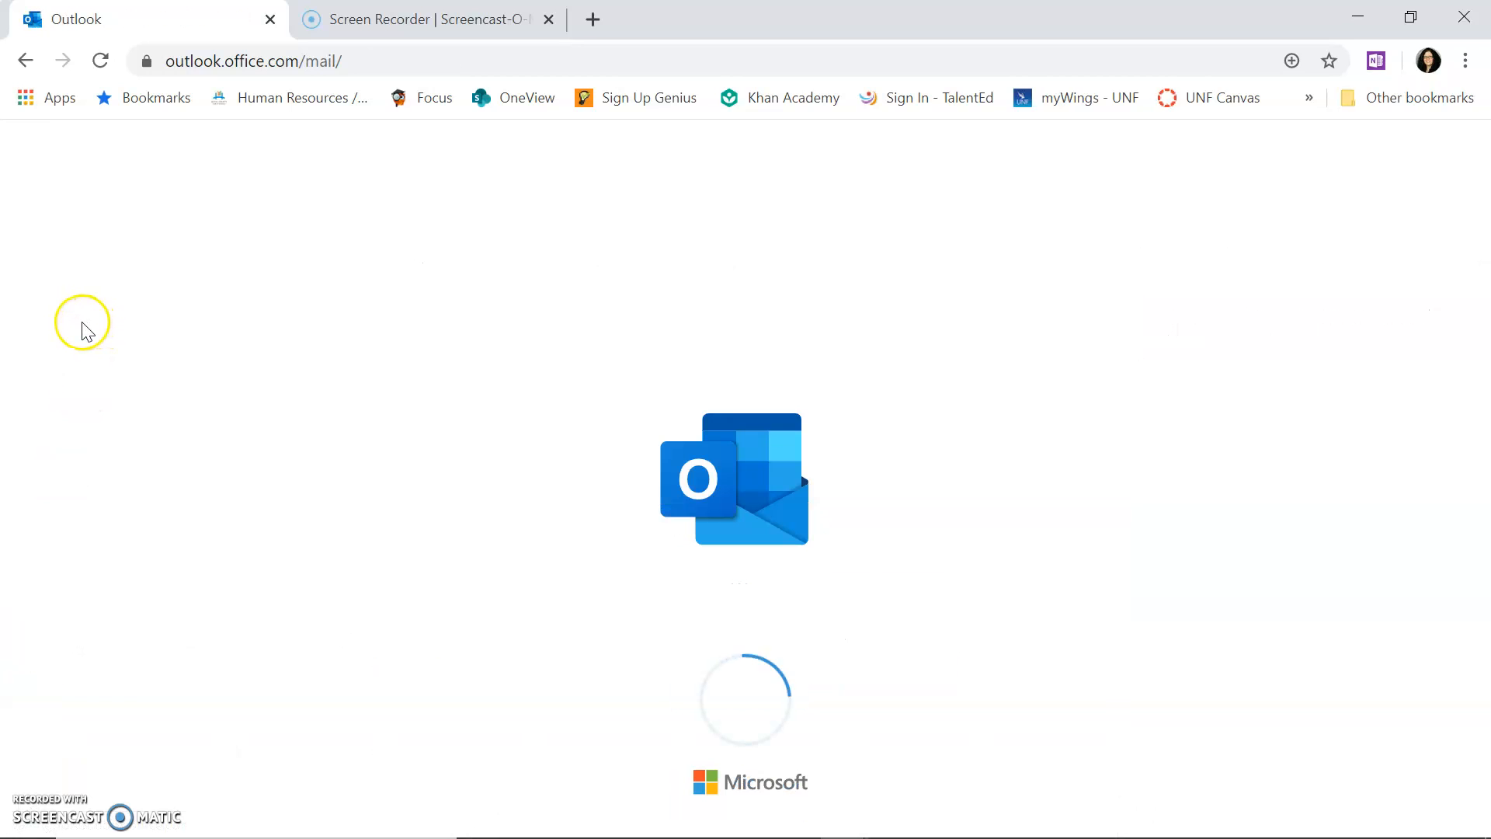